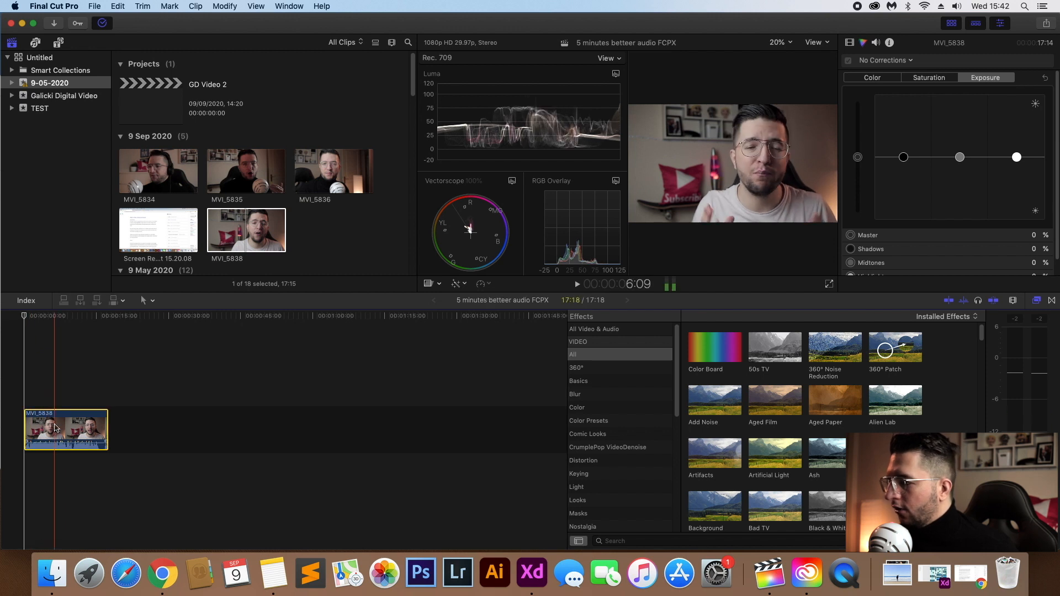
Detach the audio from the MVI_5838 clip in the timeline.
{"action": "left_click", "coordinate": [70, 429]}
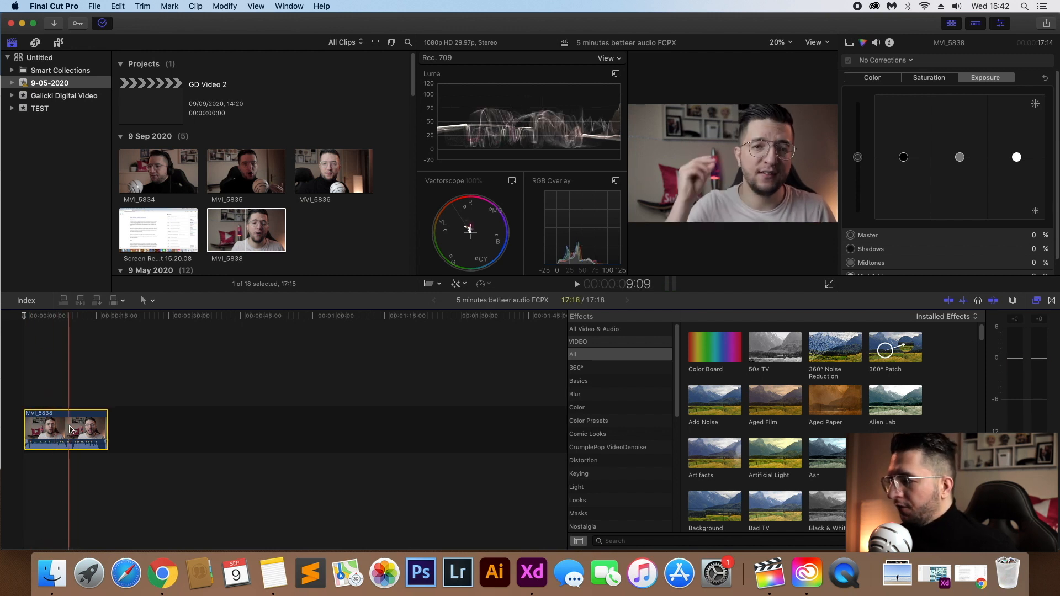
{"action": "right_click", "coordinate": [70, 429]}
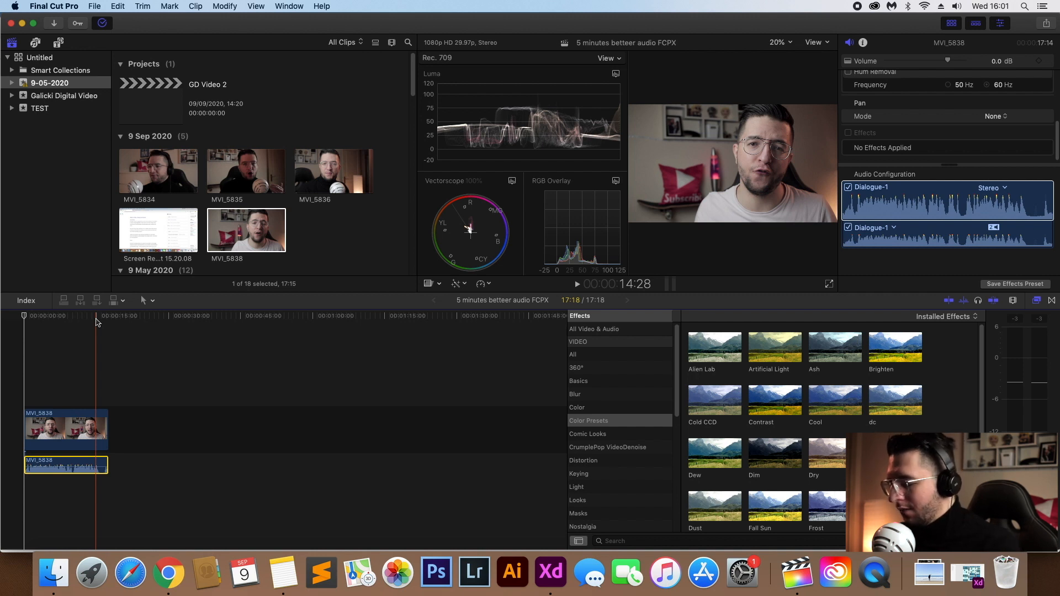
Apply the Compressor from the Levels audio effects to the detached MVI_5838 audio clip.
{"action": "key", "text": "super+5"}
{"action": "key", "text": "super+5"}
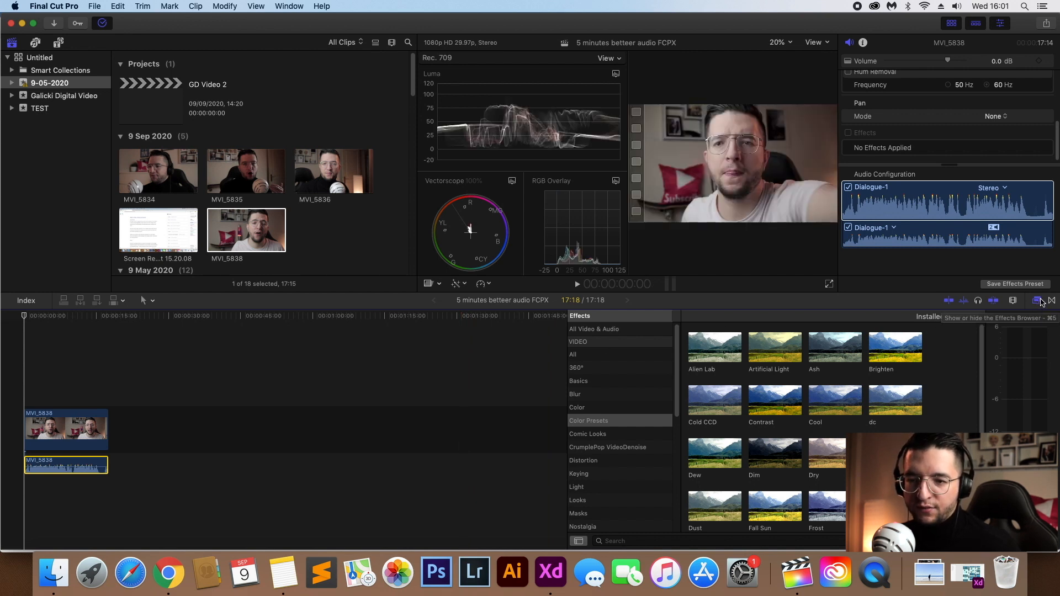
{"action": "scroll", "coordinate": [678, 342], "scroll_direction": "down", "scroll_amount": 1}
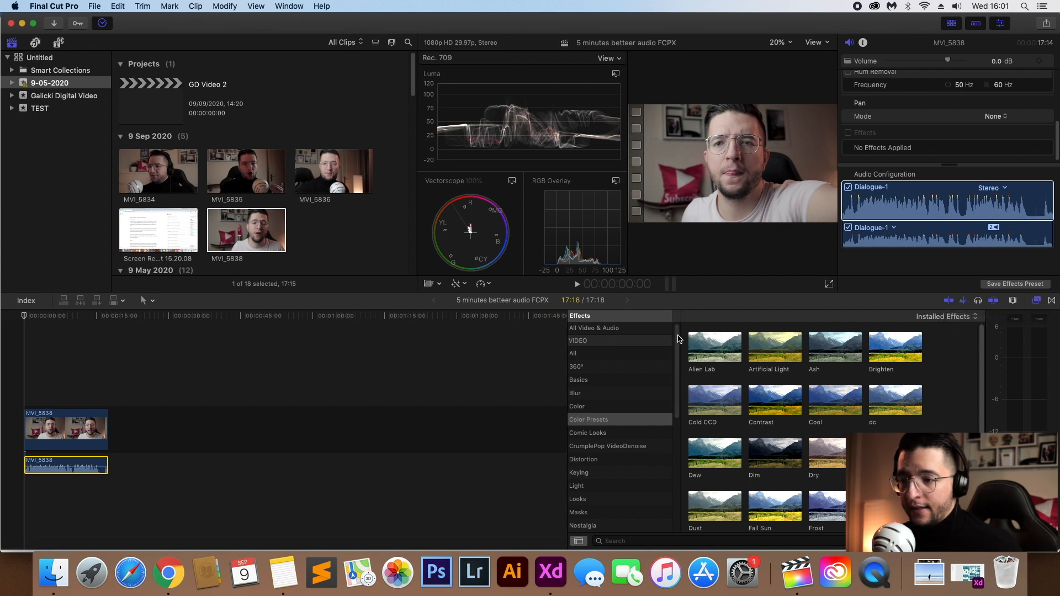
{"action": "left_click_drag", "start_coordinate": [679, 343], "coordinate": [684, 419]}
{"action": "scroll", "coordinate": [624, 340], "scroll_direction": "down", "scroll_amount": 3}
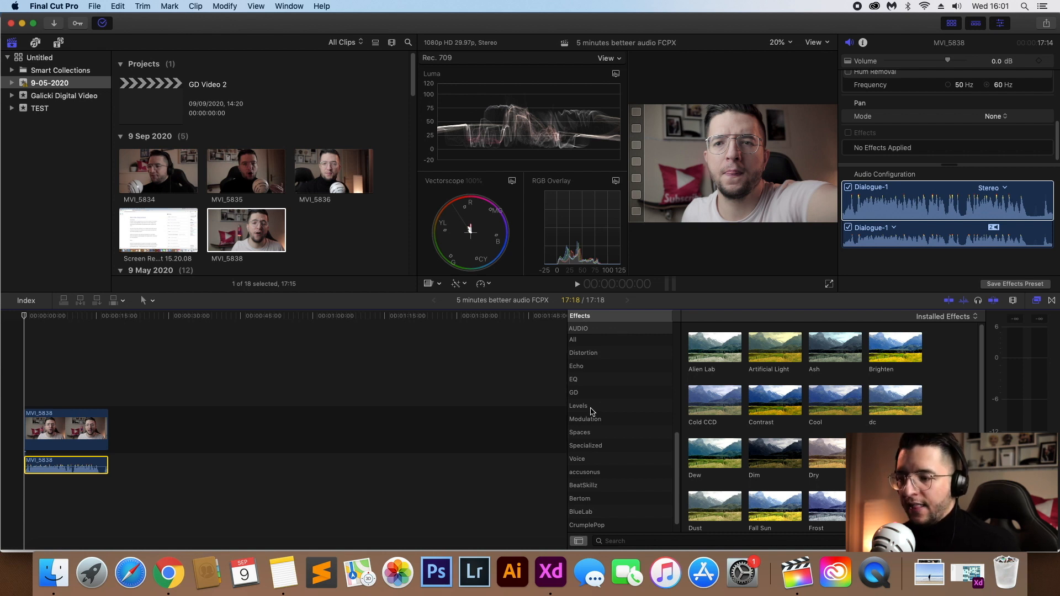
{"action": "left_click", "coordinate": [590, 408]}
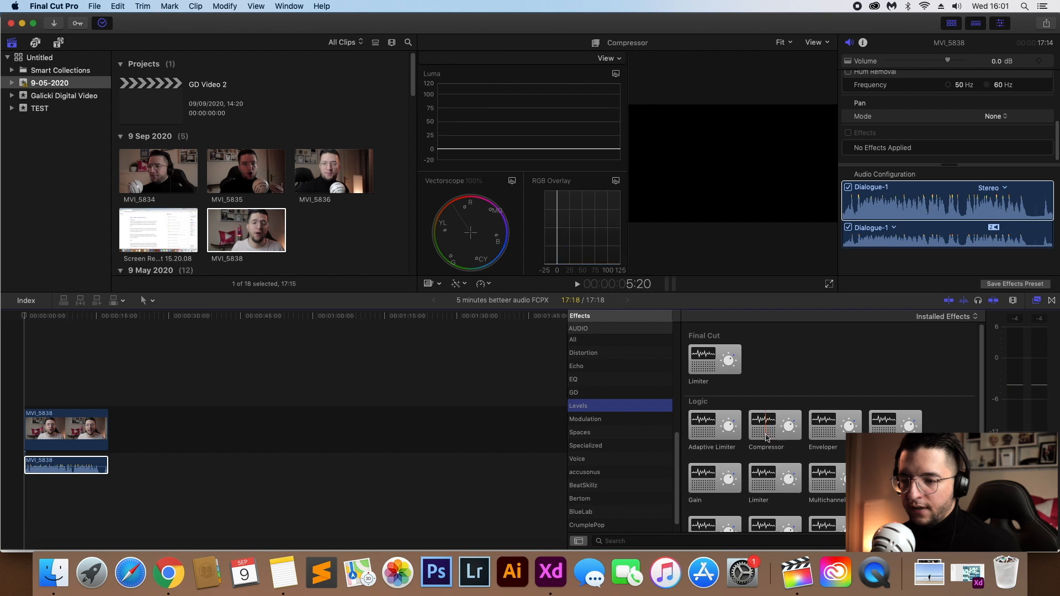
{"action": "left_click_drag", "start_coordinate": [767, 438], "coordinate": [65, 466]}
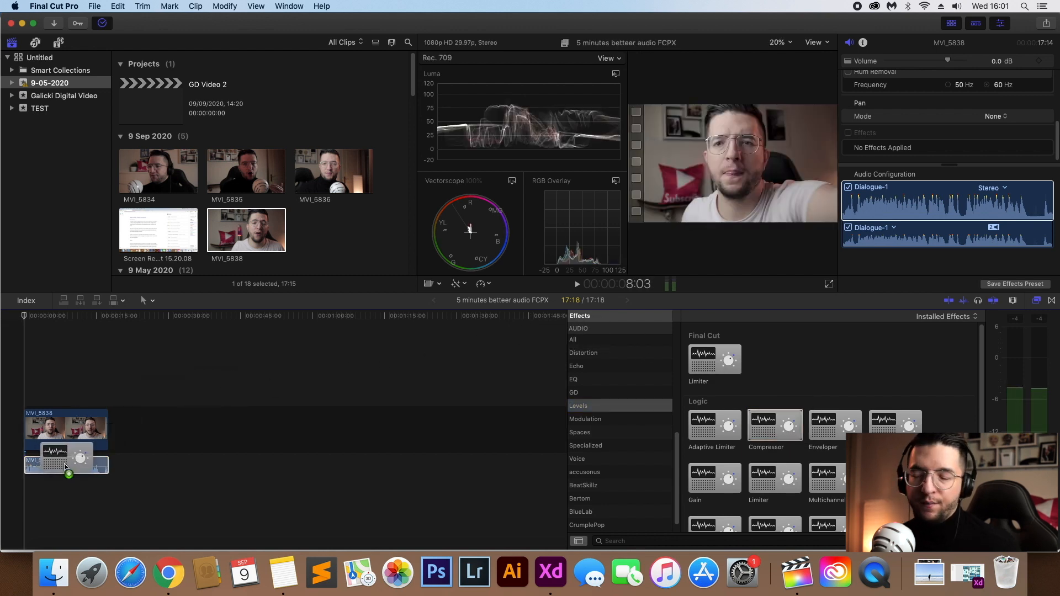
{"action": "left_click_drag", "start_coordinate": [66, 467], "coordinate": [65, 467]}
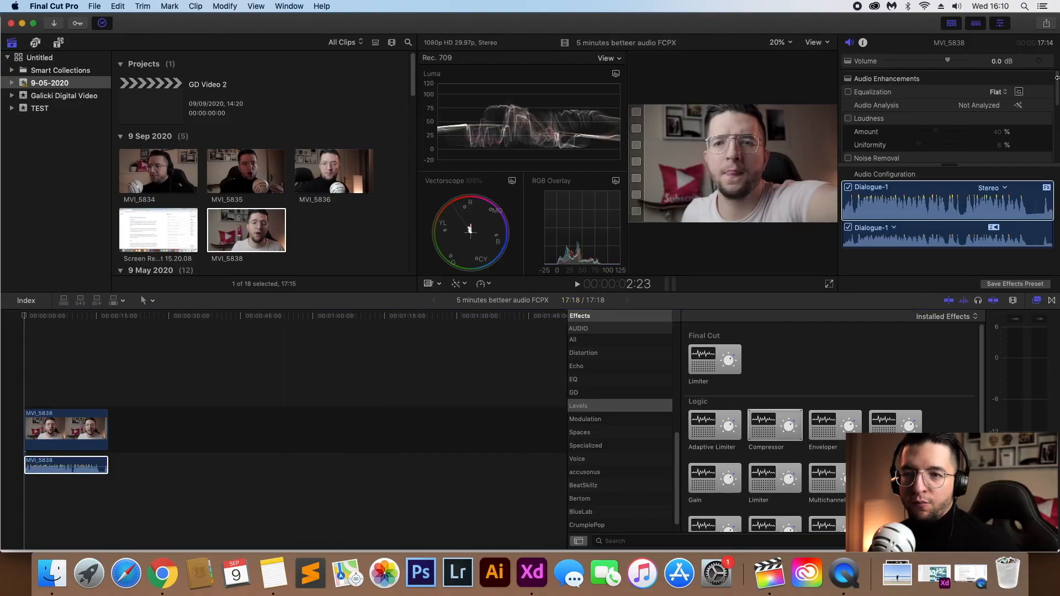
Open the Compressor's controls for the audio clip and raise its threshold.
{"action": "scroll", "coordinate": [1056, 78], "scroll_direction": "down", "scroll_amount": 5}
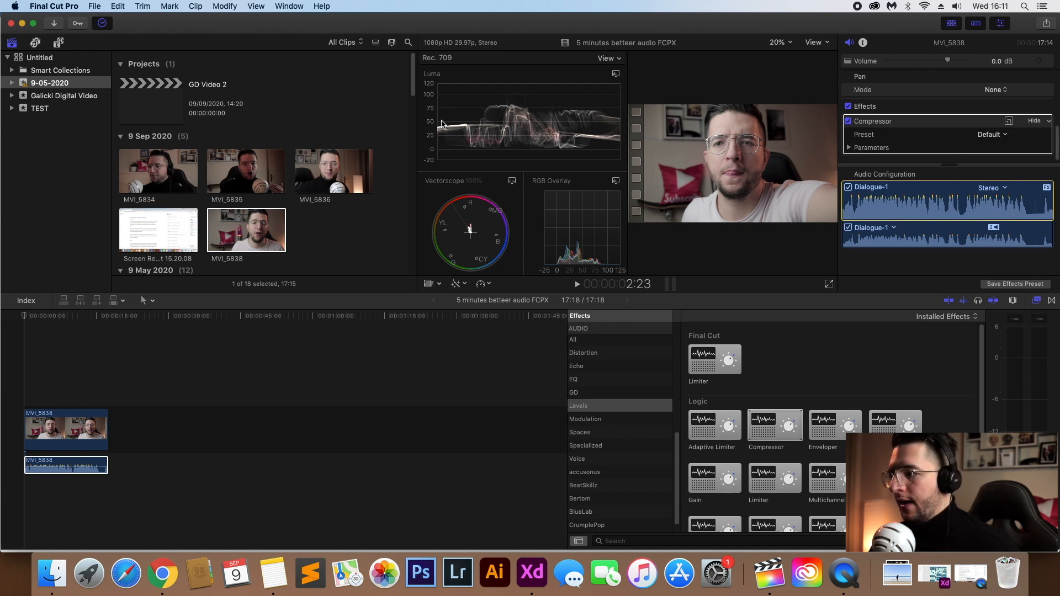
{"action": "left_click_drag", "start_coordinate": [540, 152], "coordinate": [508, 133]}
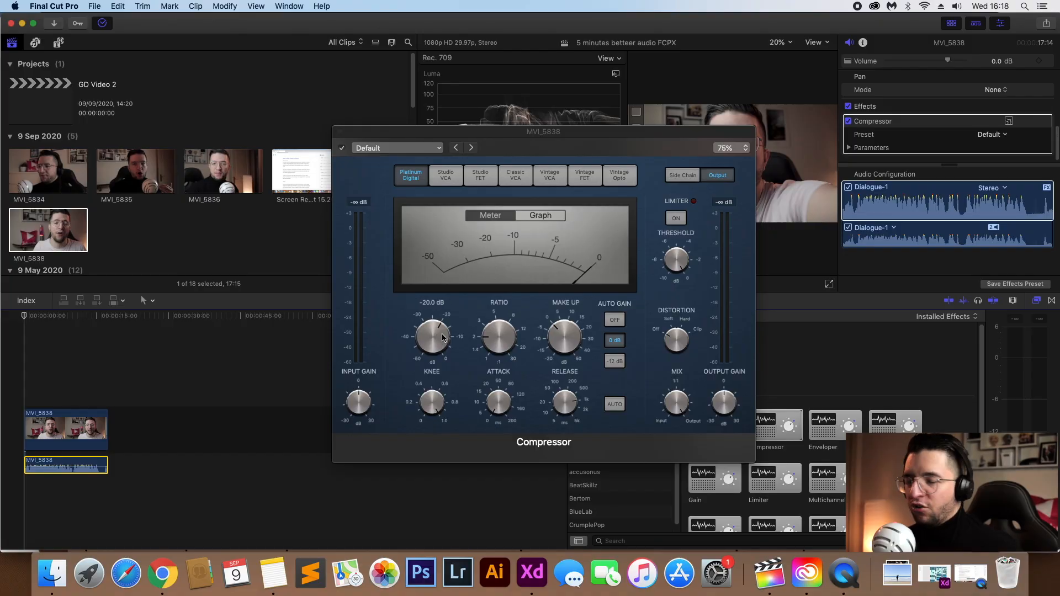
{"action": "left_click_drag", "start_coordinate": [442, 337], "coordinate": [451, 331]}
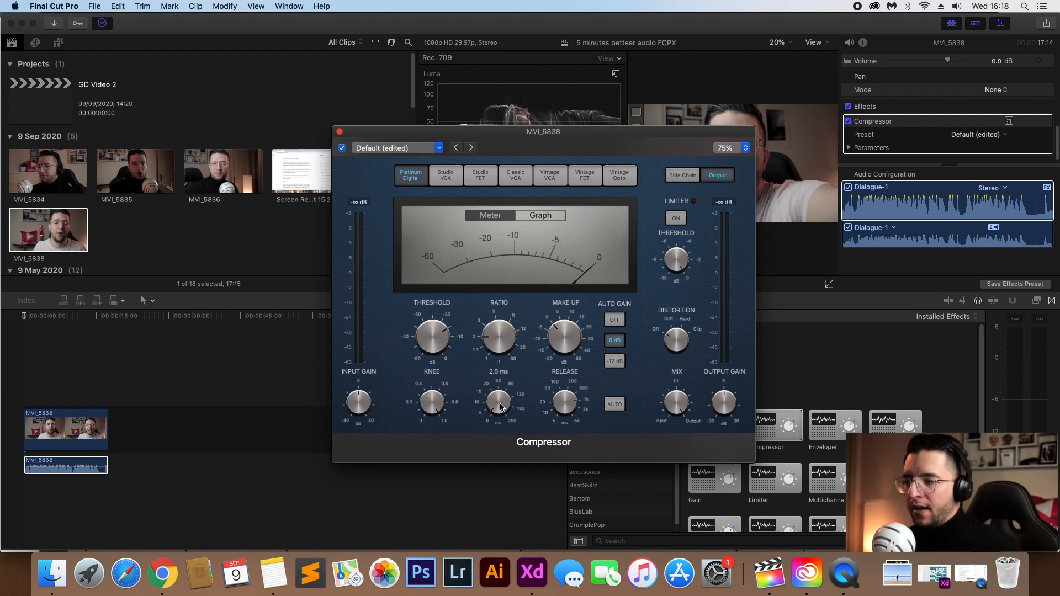
{"action": "mouse_move", "coordinate": [570, 407]}
{"action": "left_click_drag", "start_coordinate": [570, 395], "coordinate": [587, 398]}
{"action": "left_click_drag", "start_coordinate": [492, 421], "coordinate": [549, 479]}
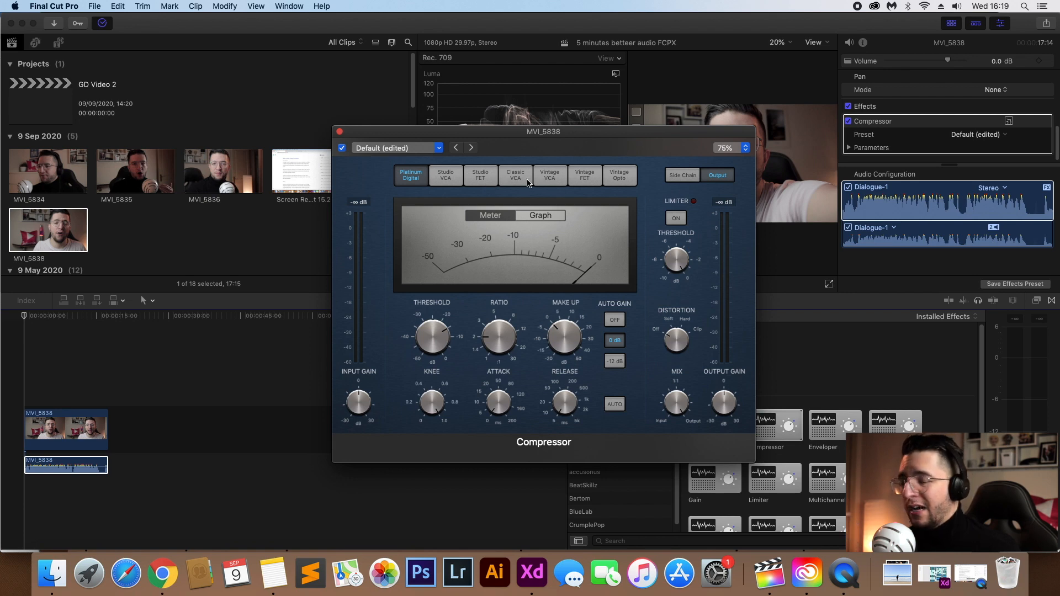
Try the Studio VCA and Classic VCA compressor models and switch back to Platinum Digital.
{"action": "left_click", "coordinate": [445, 175]}
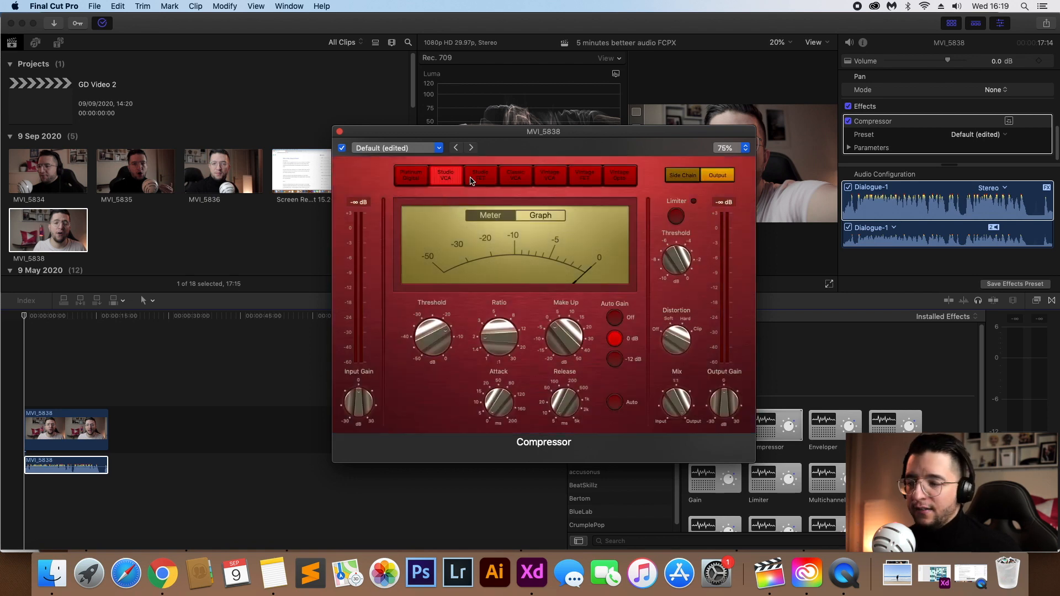
{"action": "left_click", "coordinate": [515, 175]}
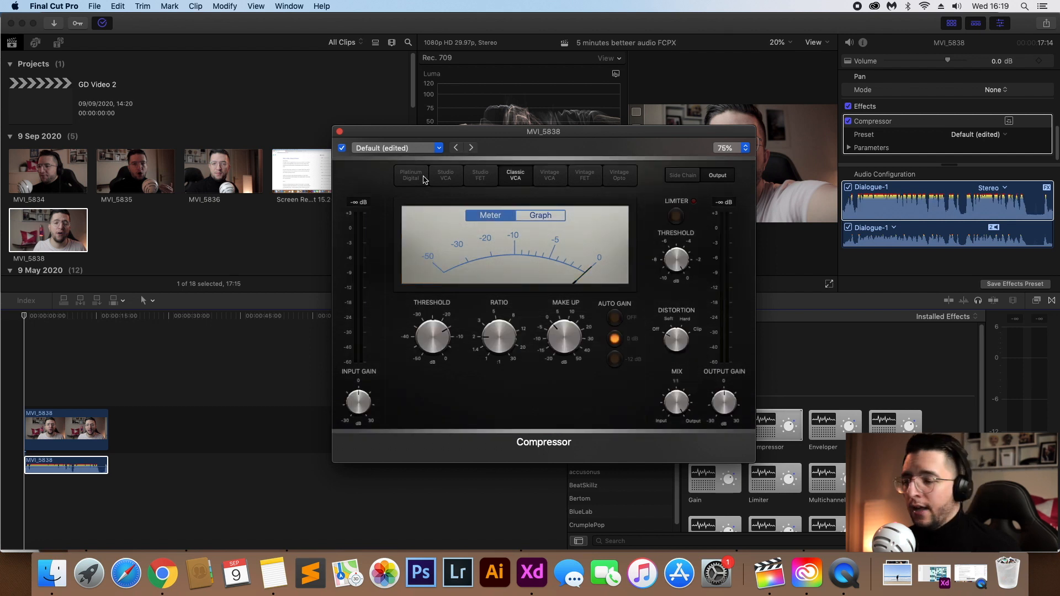
{"action": "left_click", "coordinate": [424, 179]}
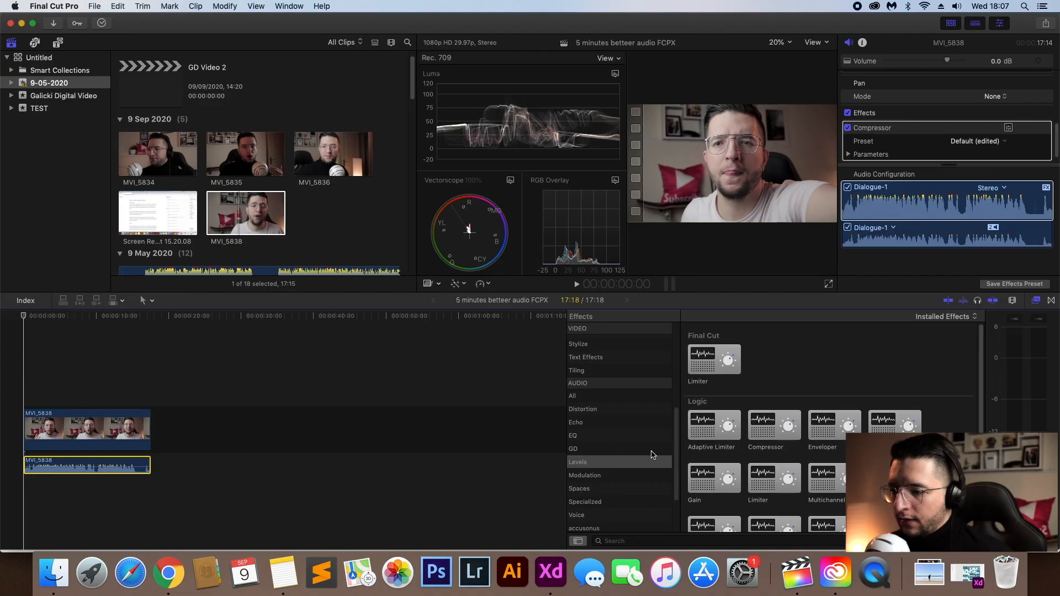
Apply Channel EQ from the EQ audio effects to the detached MVI_5838 audio clip and open its editor.
{"action": "left_click", "coordinate": [597, 437]}
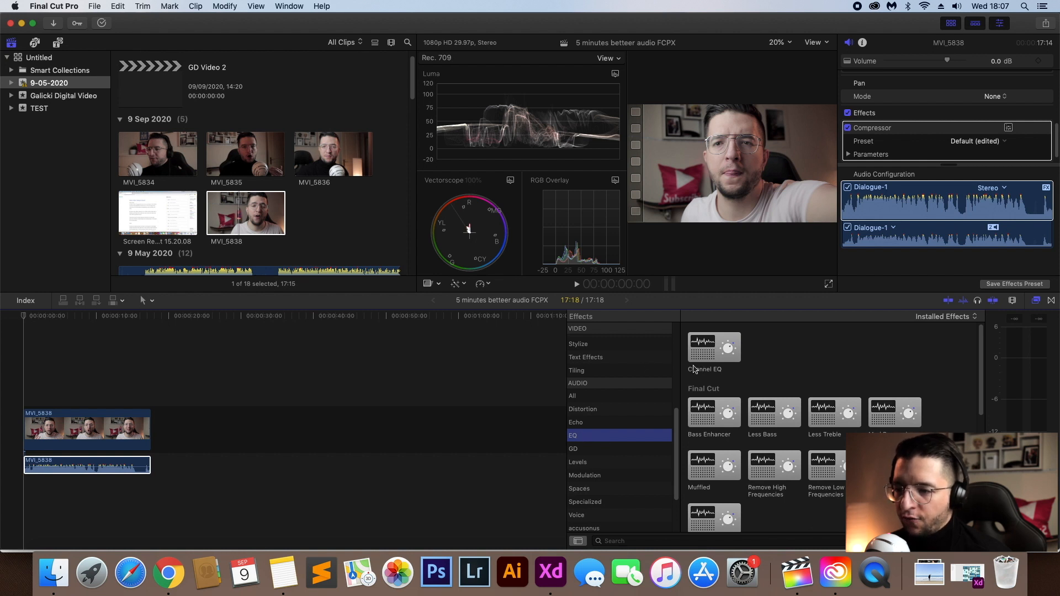
{"action": "left_click", "coordinate": [730, 348]}
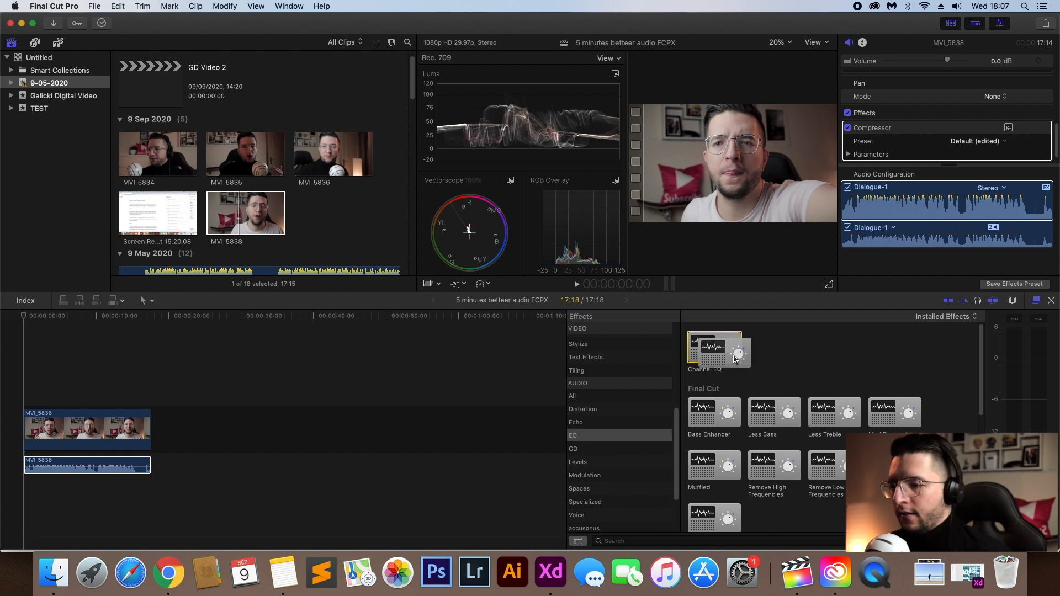
{"action": "left_click_drag", "start_coordinate": [729, 347], "coordinate": [115, 467]}
{"action": "scroll", "coordinate": [976, 123], "scroll_direction": "down", "scroll_amount": 3}
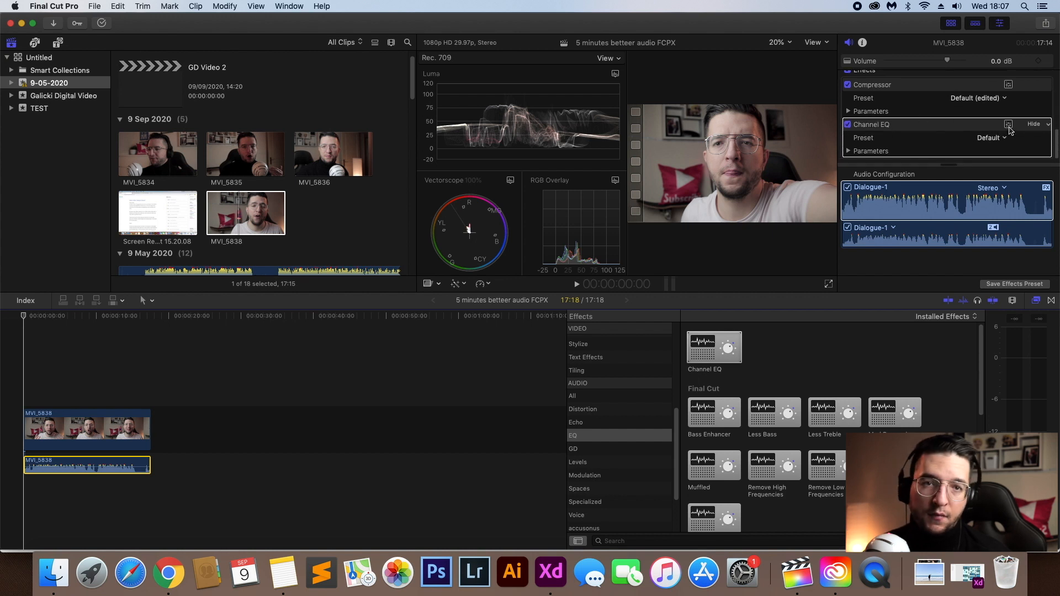
{"action": "left_click", "coordinate": [1009, 125]}
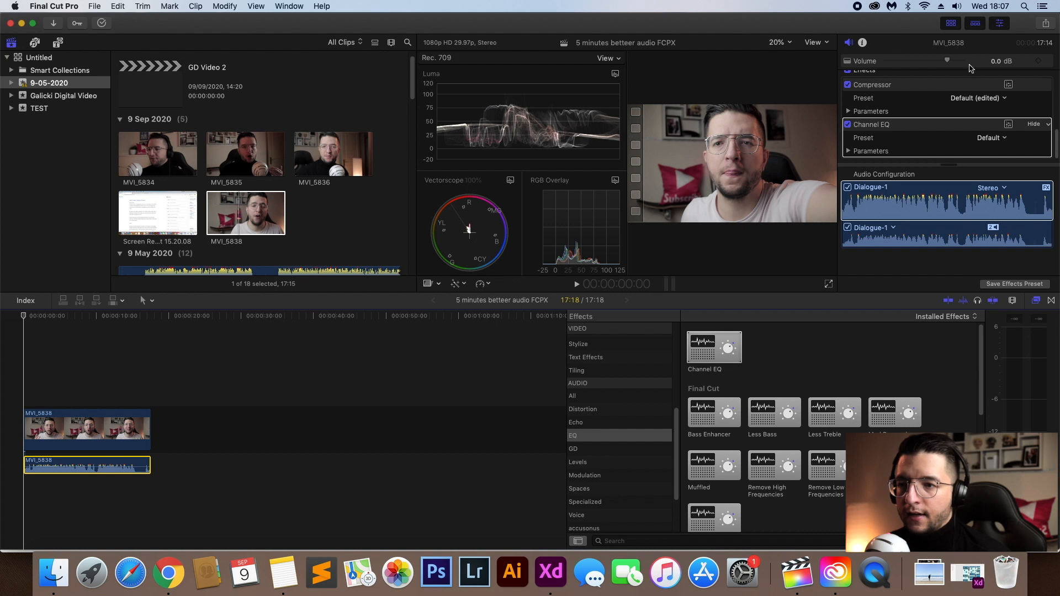
{"action": "left_click_drag", "start_coordinate": [360, 294], "coordinate": [539, 195]}
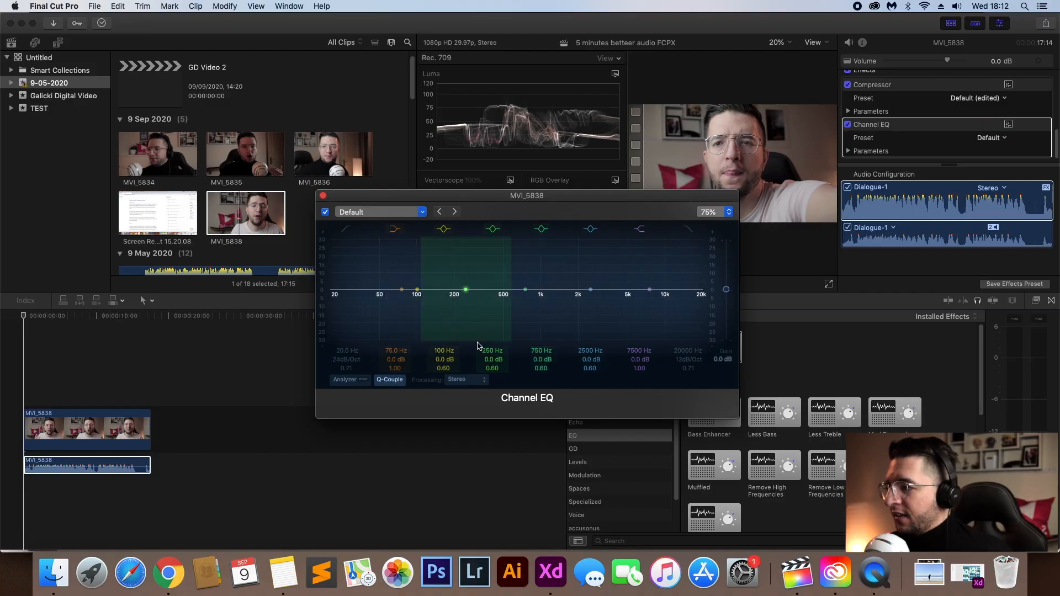
Turn on the Channel EQ analyzer and play part of the clip to examine the voice's frequency curve.
{"action": "left_click", "coordinate": [353, 382]}
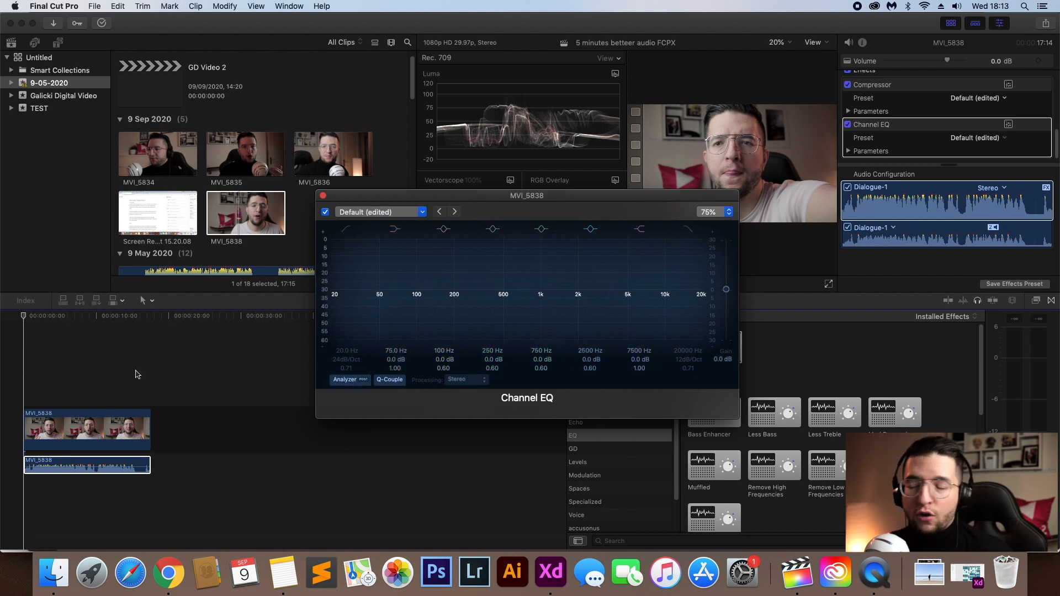
{"action": "left_click", "coordinate": [45, 319]}
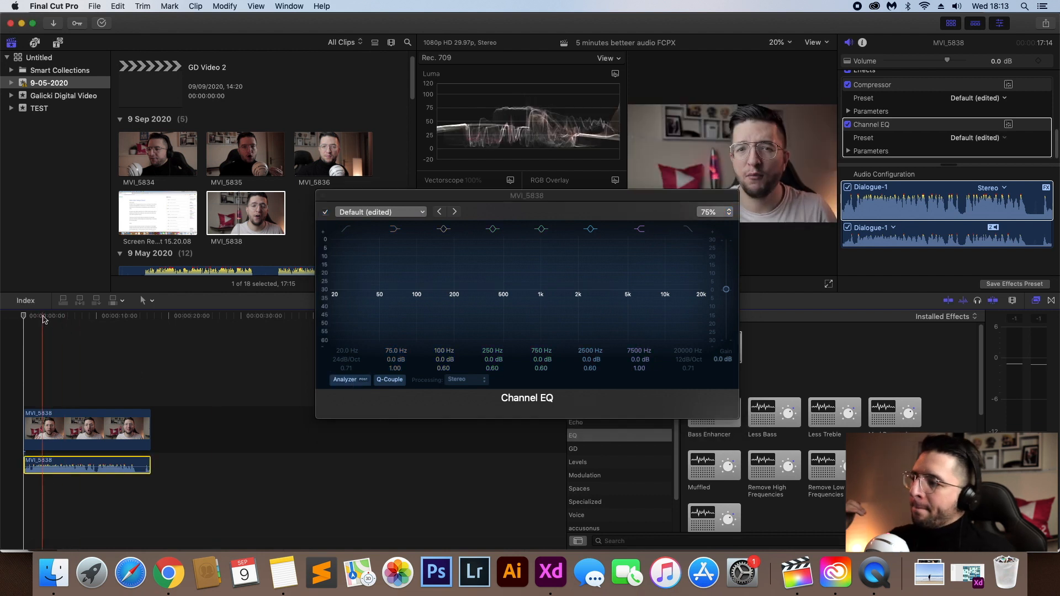
{"action": "key", "text": "space"}
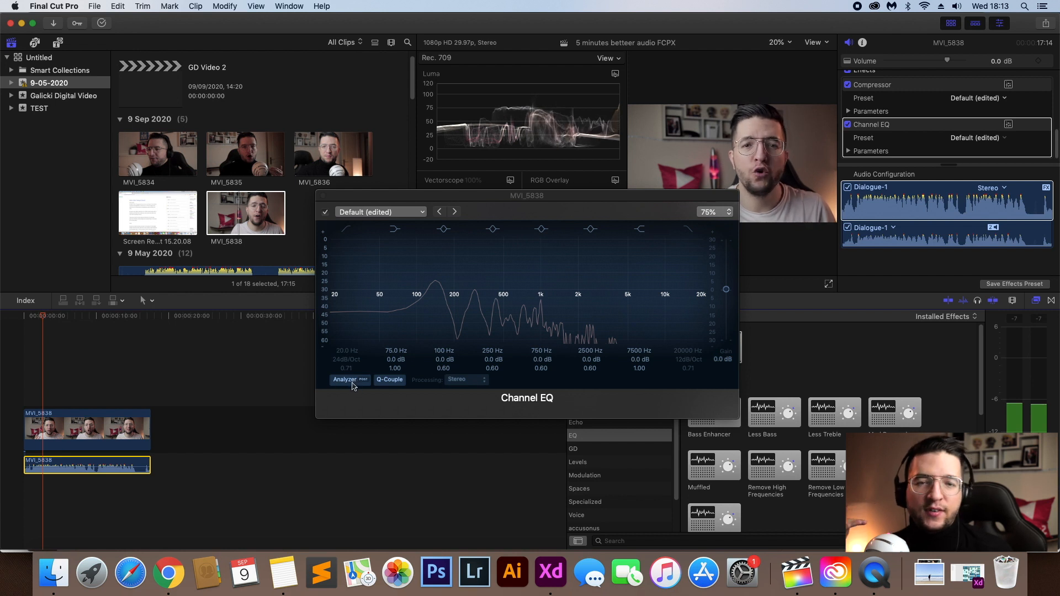
{"action": "key", "text": "space"}
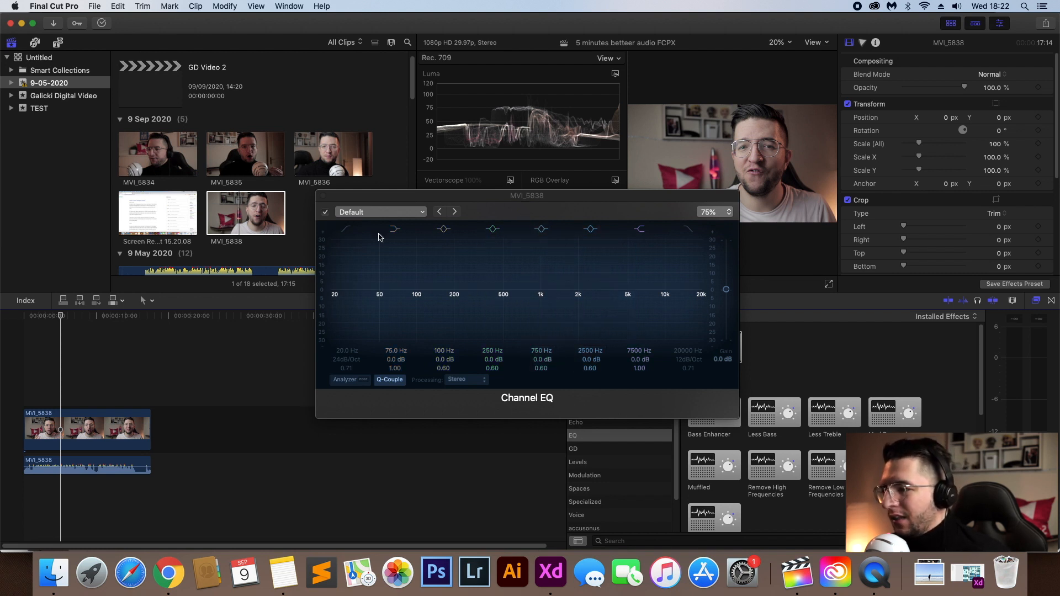
Enable the low-cut band in Channel EQ and raise its cutoff to about 82 Hz.
{"action": "left_click", "coordinate": [345, 229]}
{"action": "left_click", "coordinate": [346, 232]}
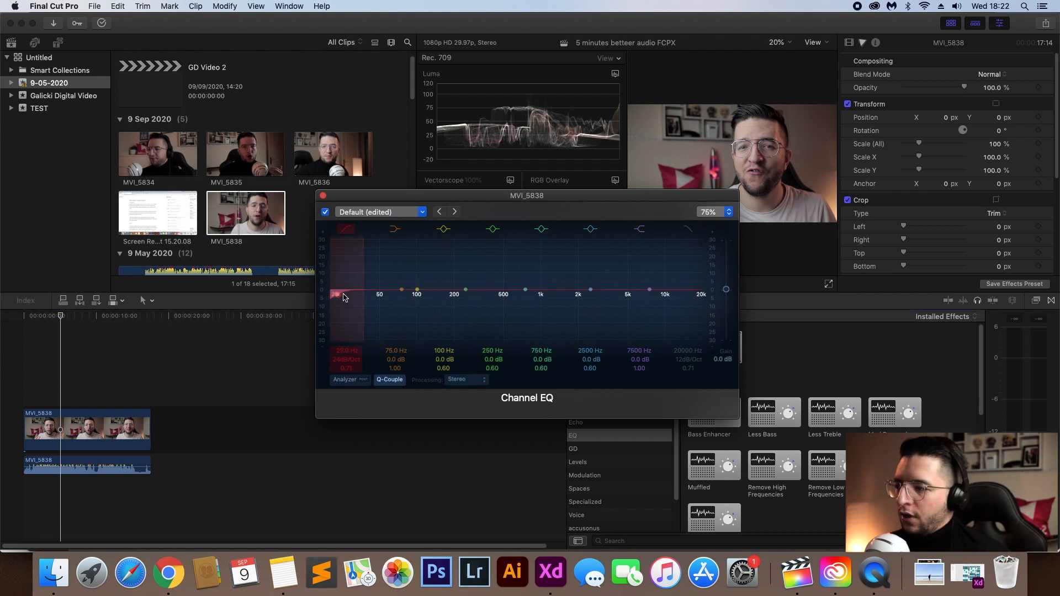
{"action": "left_click_drag", "start_coordinate": [357, 297], "coordinate": [401, 298]}
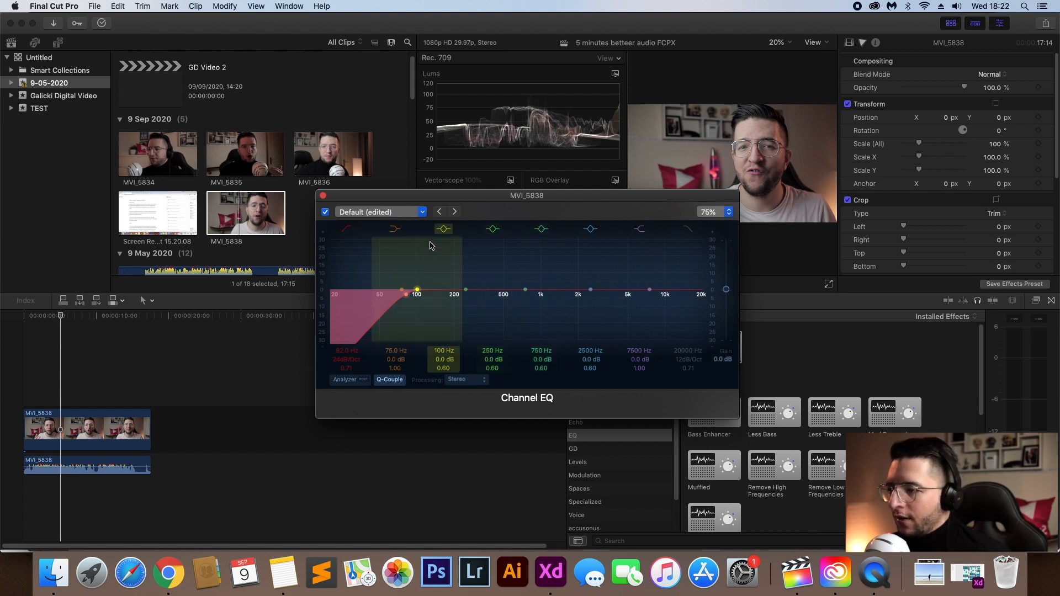
Boost the green 250 Hz band to about +12 dB near 360 Hz and play the clip to locate the unpleasant frequency.
{"action": "left_click", "coordinate": [493, 229]}
{"action": "left_click", "coordinate": [474, 281]}
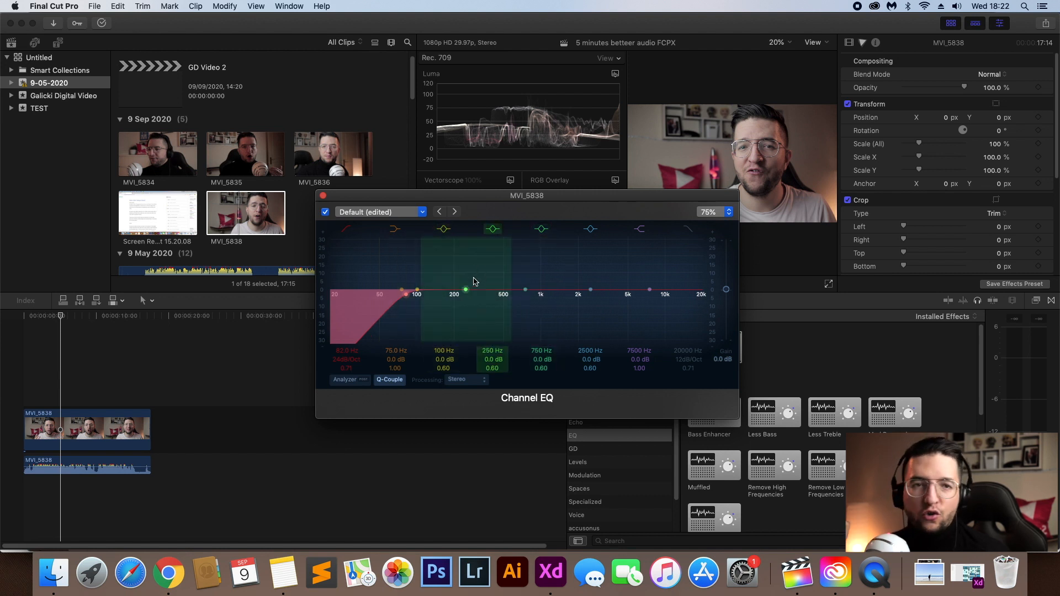
{"action": "left_click_drag", "start_coordinate": [467, 291], "coordinate": [469, 285]}
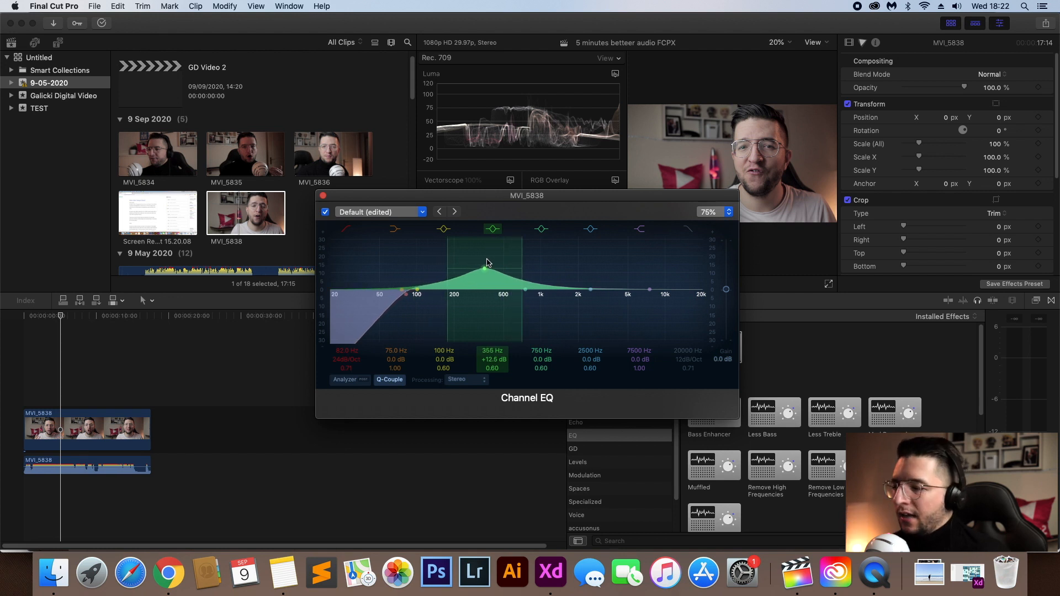
{"action": "key", "text": "space"}
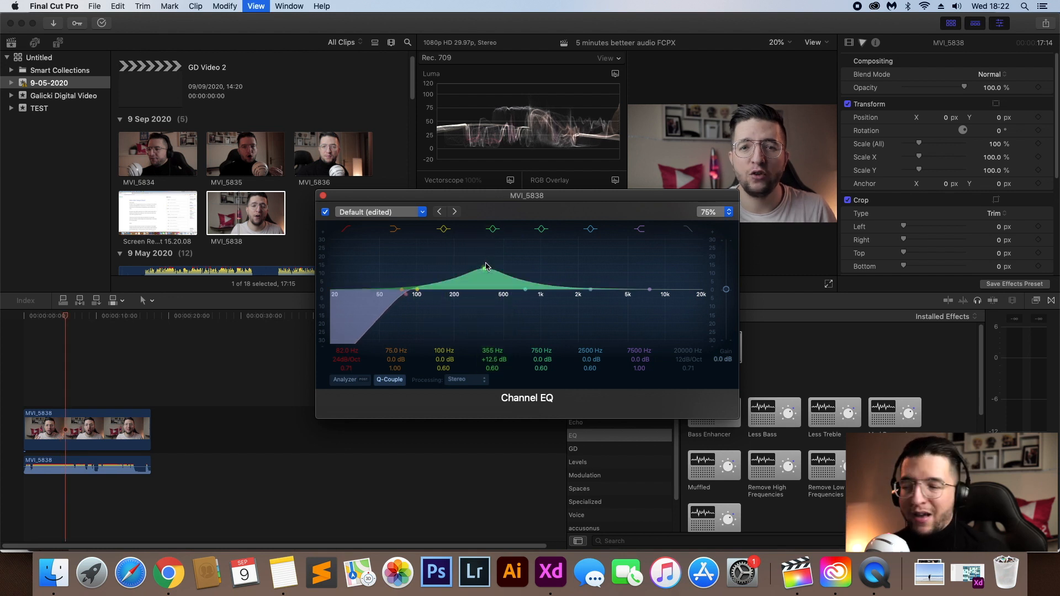
{"action": "mouse_move", "coordinate": [486, 267]}
{"action": "left_mouse_down"}
{"action": "mouse_move", "coordinate": [467, 267]}
{"action": "mouse_move", "coordinate": [489, 267]}
{"action": "left_mouse_up"}
{"action": "key", "text": "space"}
{"action": "key", "text": "space"}
{"action": "left_click_drag", "start_coordinate": [499, 269], "coordinate": [501, 271]}
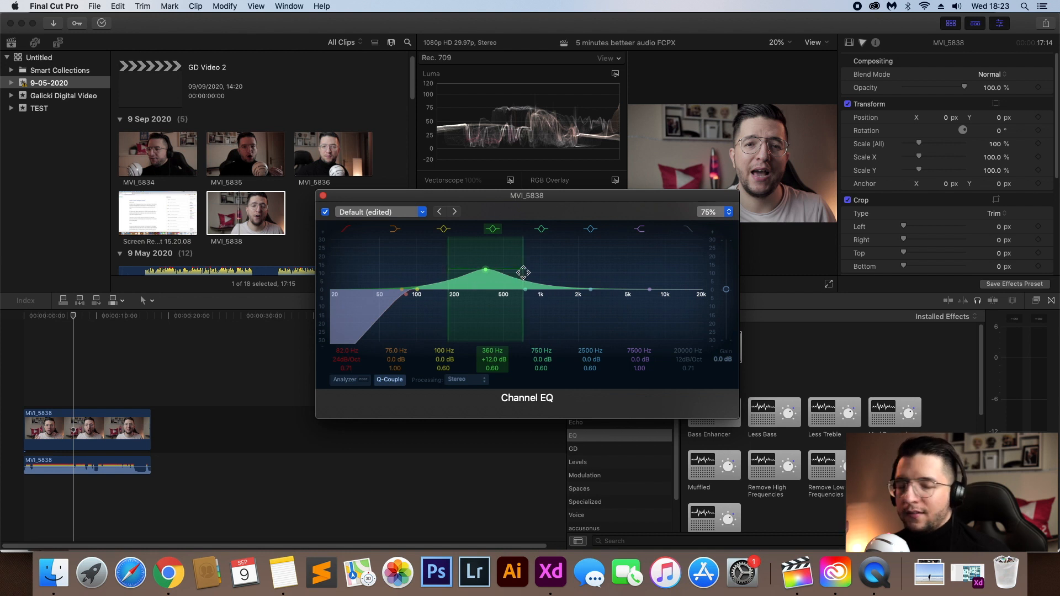
Turn the green band's boost into a -12 dB cut at 375 Hz with a Q of 2.90.
{"action": "left_click_drag", "start_coordinate": [486, 272], "coordinate": [488, 325]}
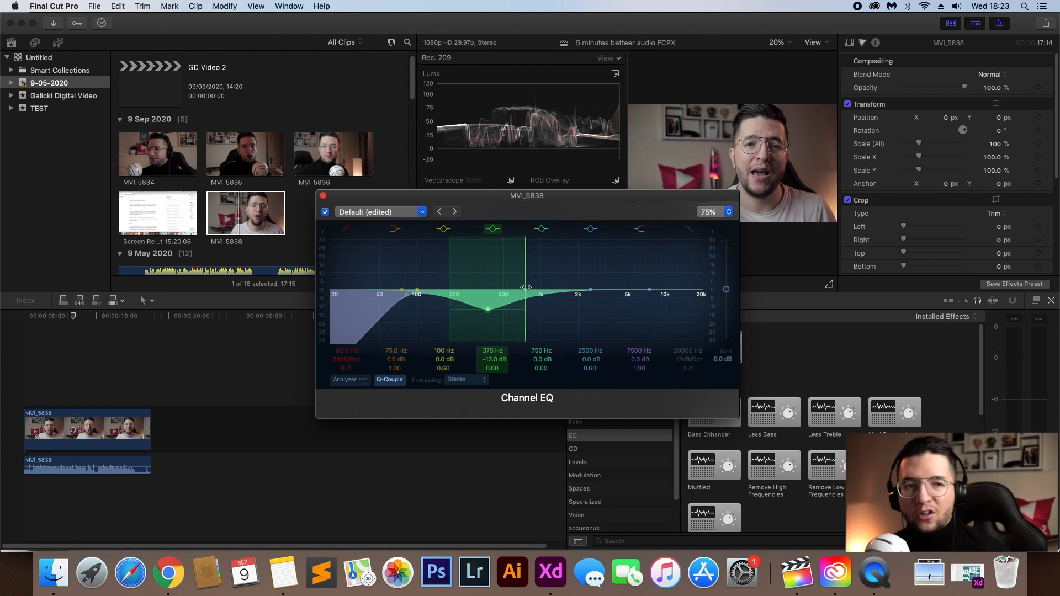
{"action": "mouse_move", "coordinate": [525, 287]}
{"action": "left_mouse_down"}
{"action": "mouse_move", "coordinate": [502, 287]}
{"action": "mouse_move", "coordinate": [513, 288]}
{"action": "left_mouse_up"}
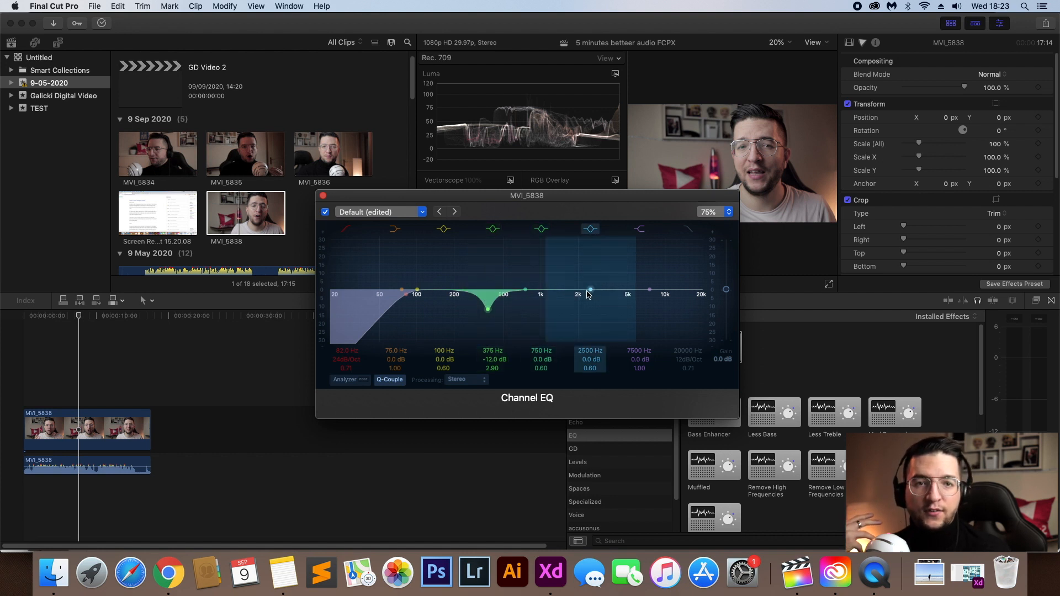
Boost the 2500 Hz band by 5 dB with a Q of 0.46 and narrow the 375 Hz cut to a Q of 4.00.
{"action": "mouse_move", "coordinate": [590, 290]}
{"action": "left_mouse_down"}
{"action": "mouse_move", "coordinate": [590, 269]}
{"action": "mouse_move", "coordinate": [592, 278]}
{"action": "left_mouse_up"}
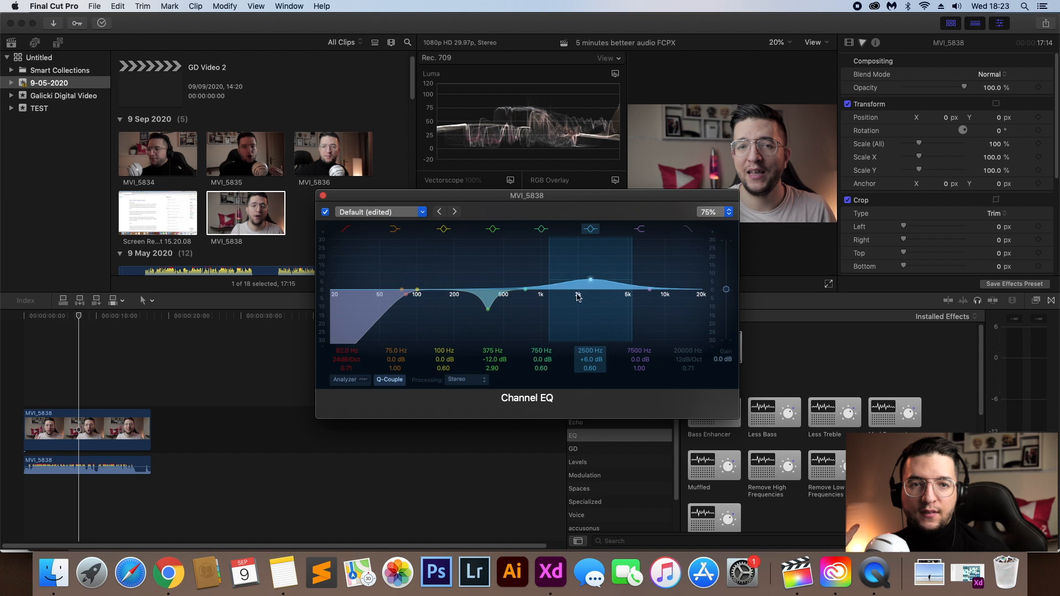
{"action": "left_click_drag", "start_coordinate": [615, 279], "coordinate": [633, 280]}
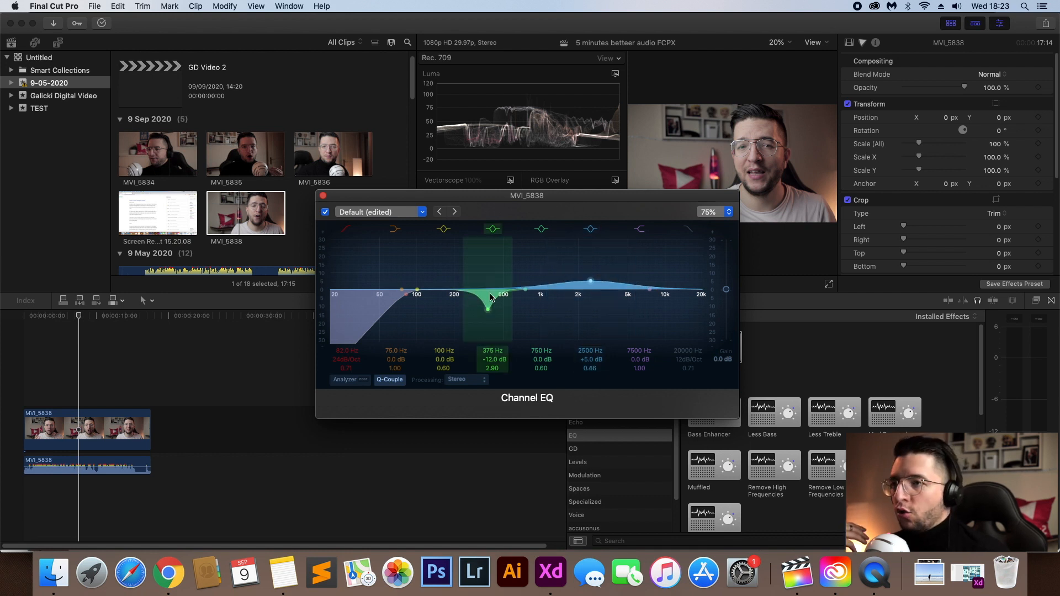
{"action": "left_click_drag", "start_coordinate": [512, 303], "coordinate": [506, 303]}
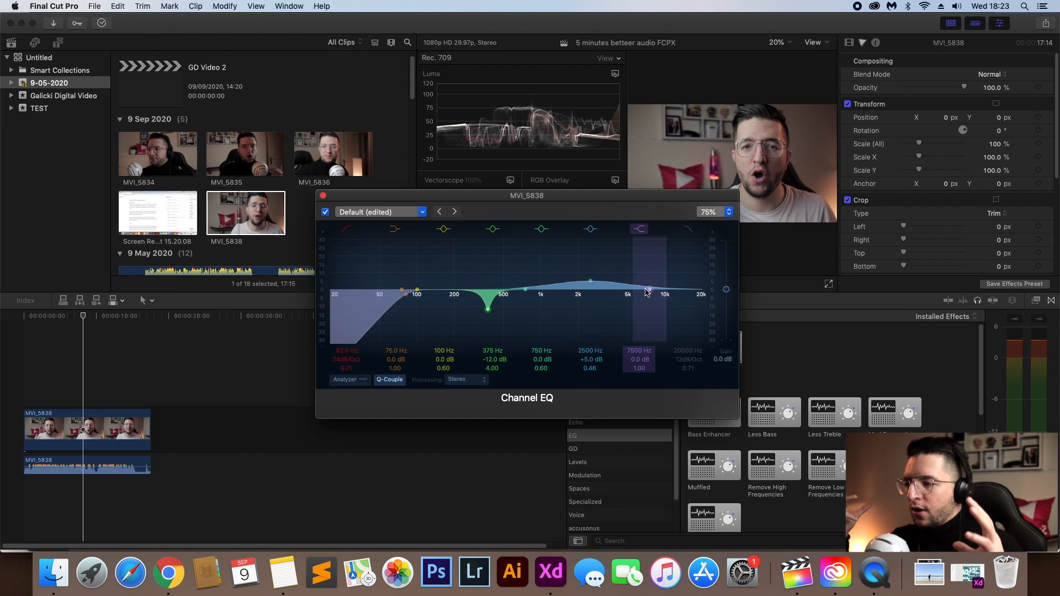
Boost the high shelf by 3 dB at 9200 Hz, cut the yellow band by 6 dB at 190 Hz with a Q of 5.60, and audition the clip.
{"action": "mouse_move", "coordinate": [661, 283]}
{"action": "left_mouse_down"}
{"action": "mouse_move", "coordinate": [679, 291]}
{"action": "mouse_move", "coordinate": [665, 286]}
{"action": "left_mouse_up"}
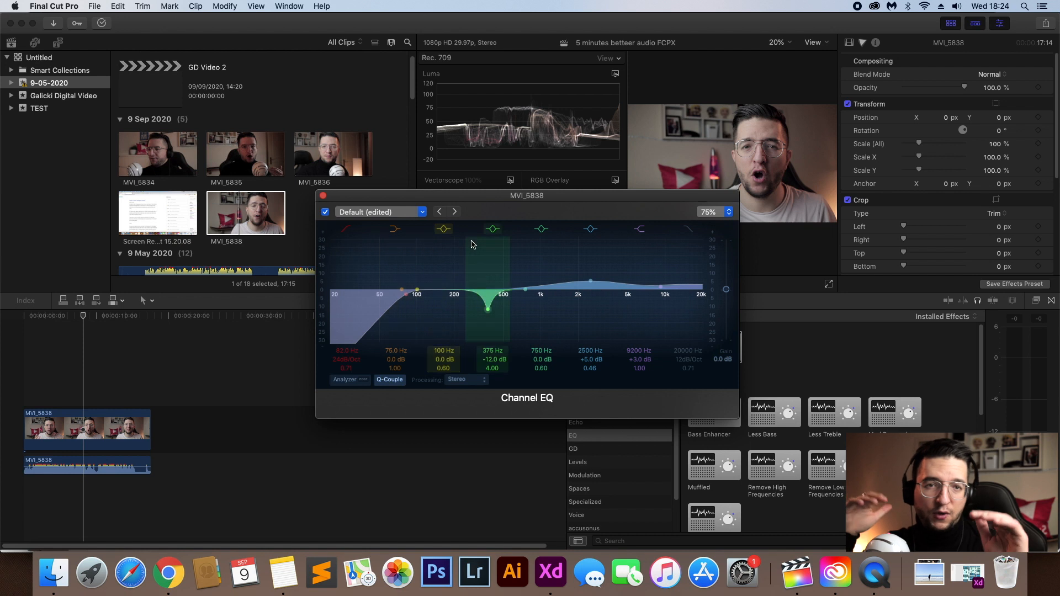
{"action": "left_click_drag", "start_coordinate": [417, 290], "coordinate": [487, 283]}
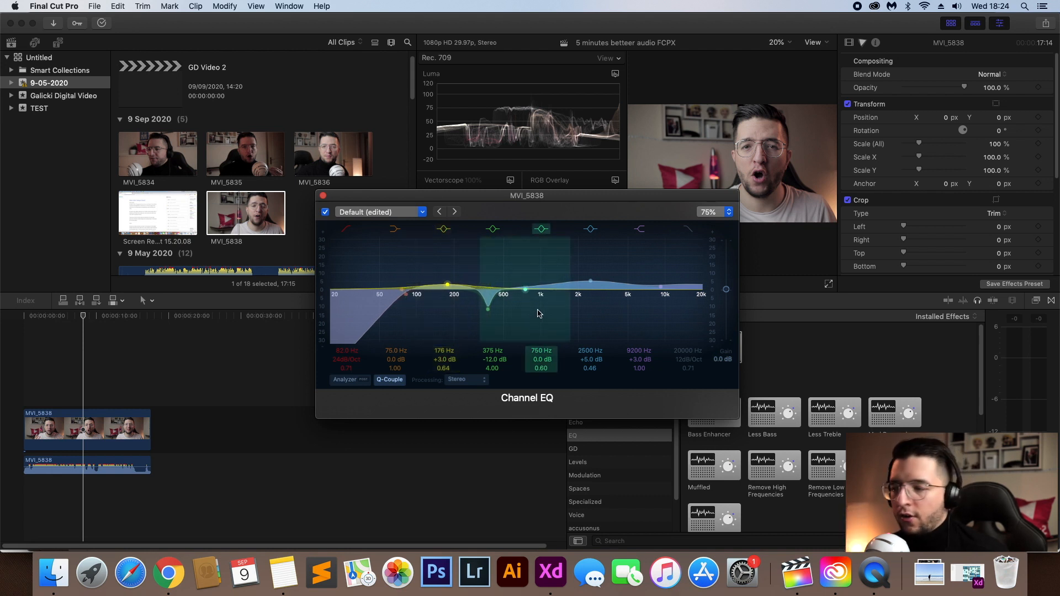
{"action": "mouse_move", "coordinate": [447, 285]}
{"action": "left_mouse_down"}
{"action": "mouse_move", "coordinate": [450, 301]}
{"action": "mouse_move", "coordinate": [477, 291]}
{"action": "mouse_move", "coordinate": [447, 301]}
{"action": "left_mouse_up"}
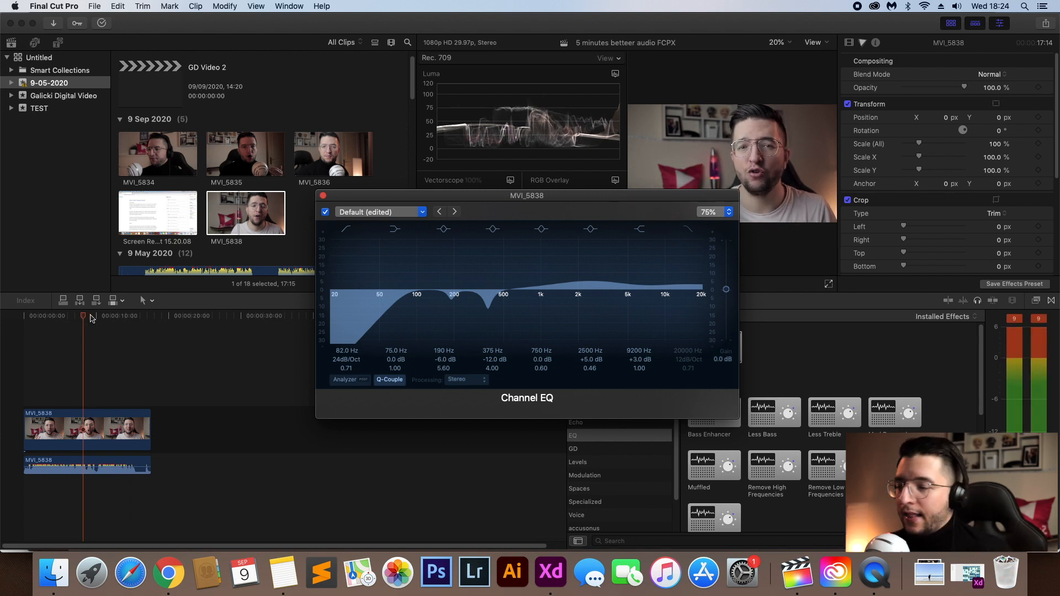
{"action": "key", "text": "space"}
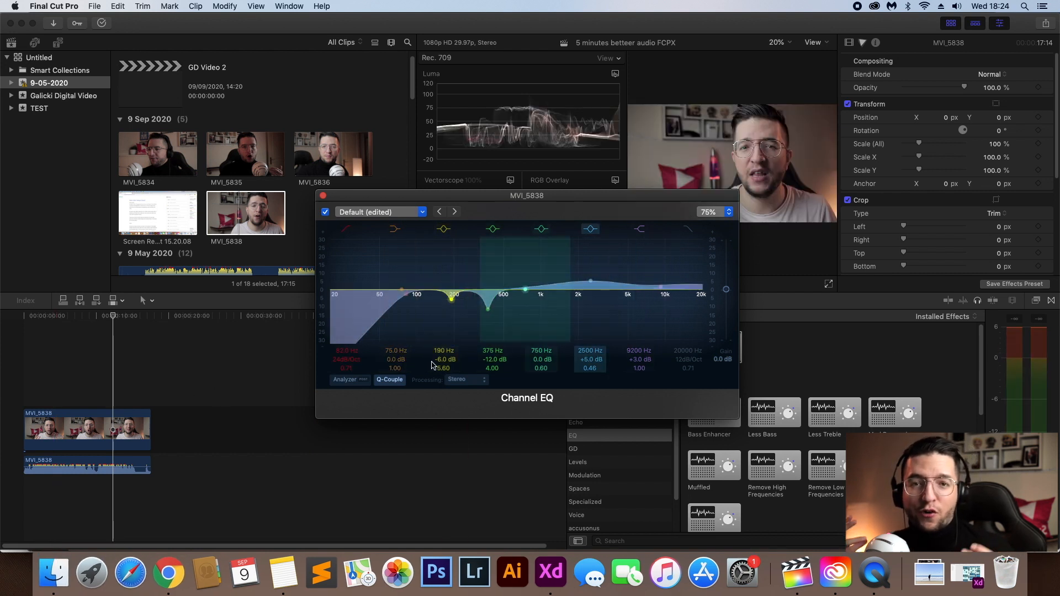
Turn on the Channel EQ analyzer and compare the clip's playback with the EQ bypassed and enabled.
{"action": "left_click", "coordinate": [358, 380]}
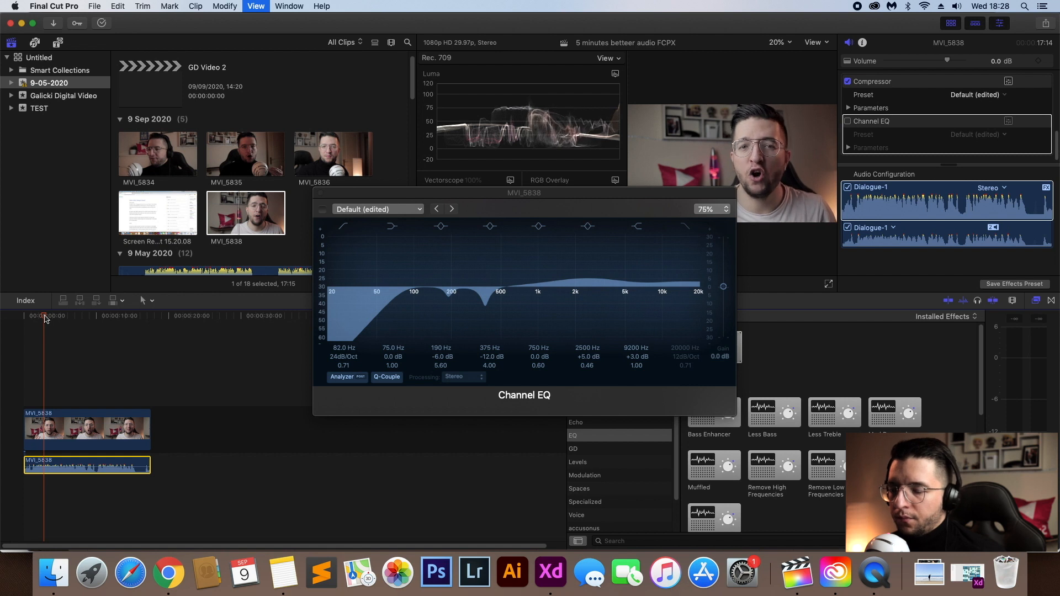
{"action": "key", "text": "space"}
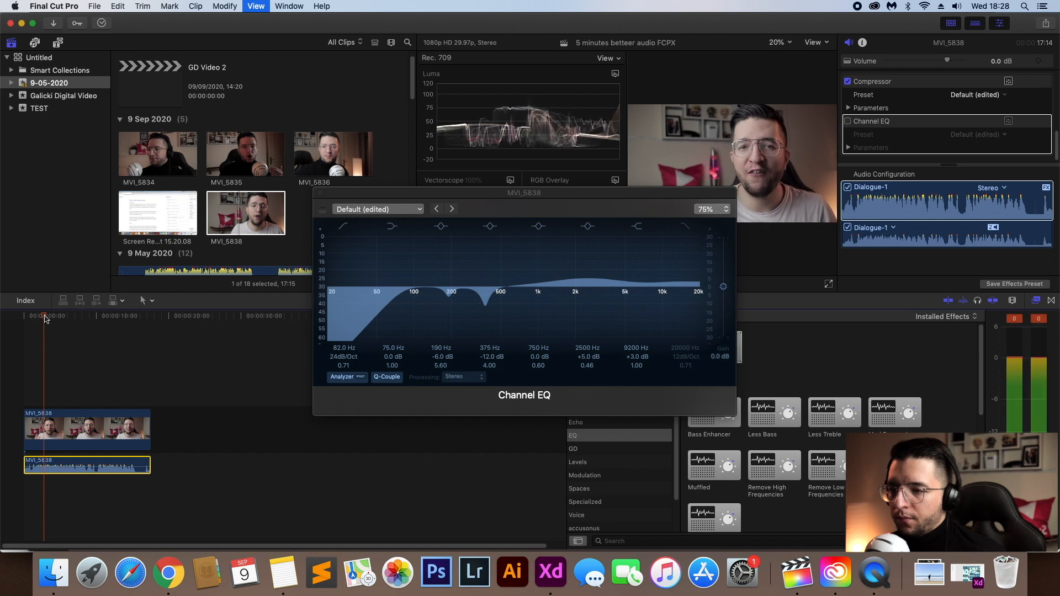
{"action": "left_click", "coordinate": [323, 210]}
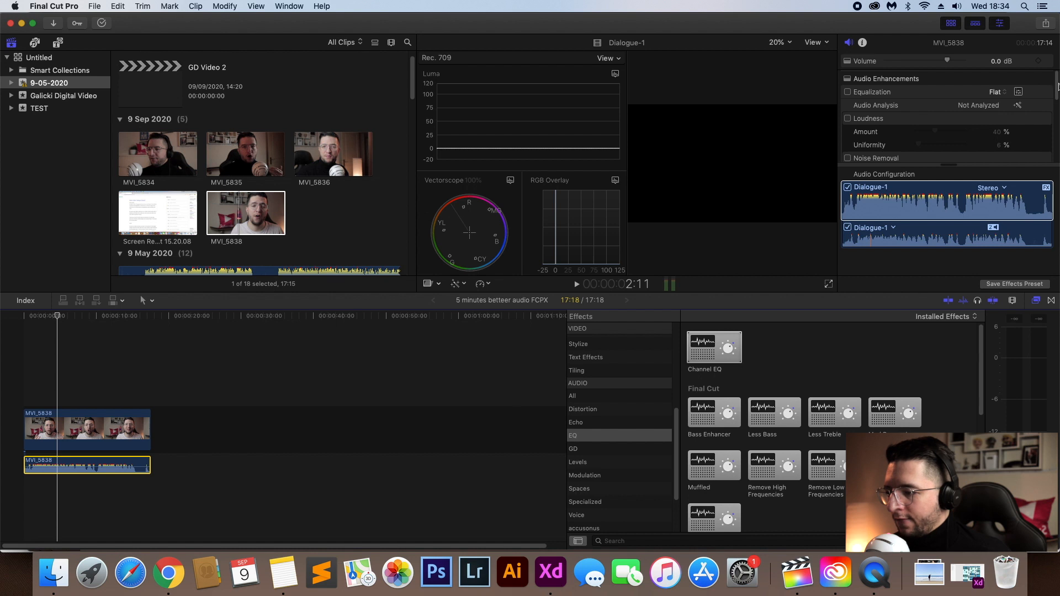
Enable Noise Removal on the clip's audio and set its amount to 51%.
{"action": "scroll", "coordinate": [1055, 101], "scroll_direction": "down", "scroll_amount": 3}
{"action": "left_click_drag", "start_coordinate": [1054, 101], "coordinate": [1054, 106]}
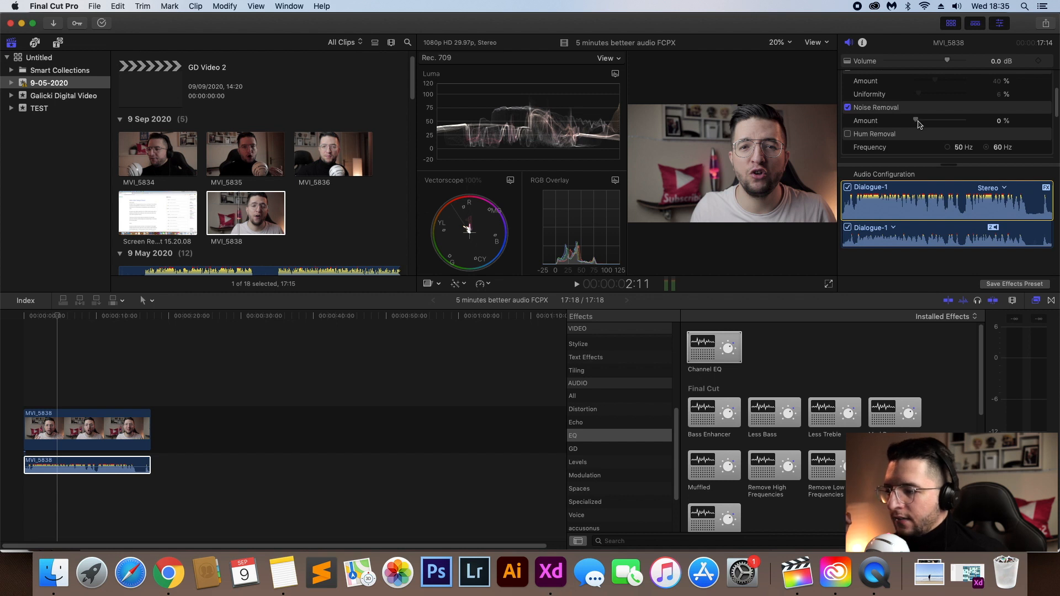
{"action": "left_click_drag", "start_coordinate": [941, 125], "coordinate": [943, 126]}
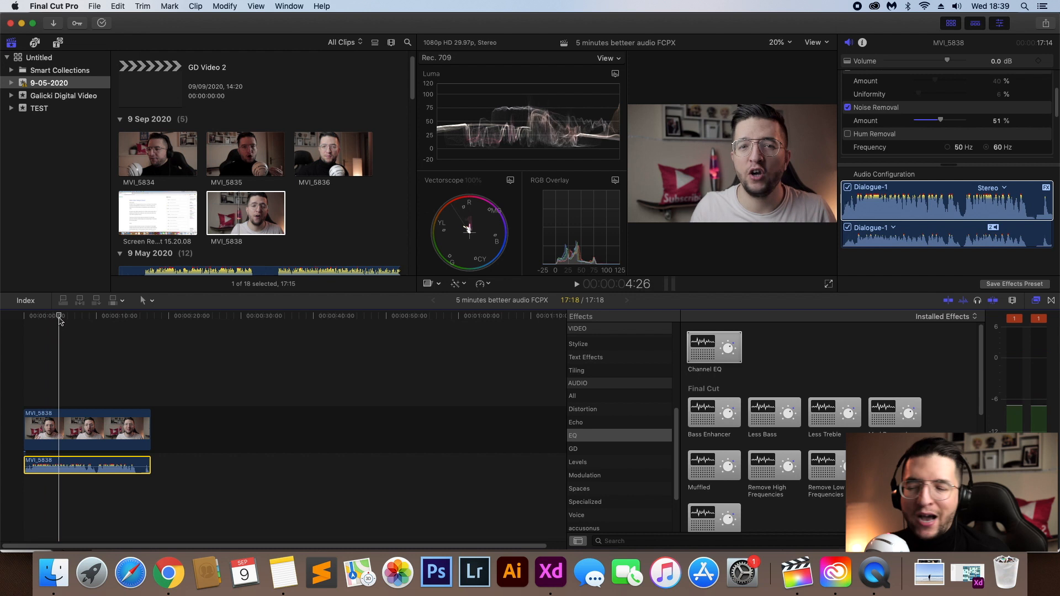
{"action": "left_click_drag", "start_coordinate": [1058, 110], "coordinate": [1056, 129]}
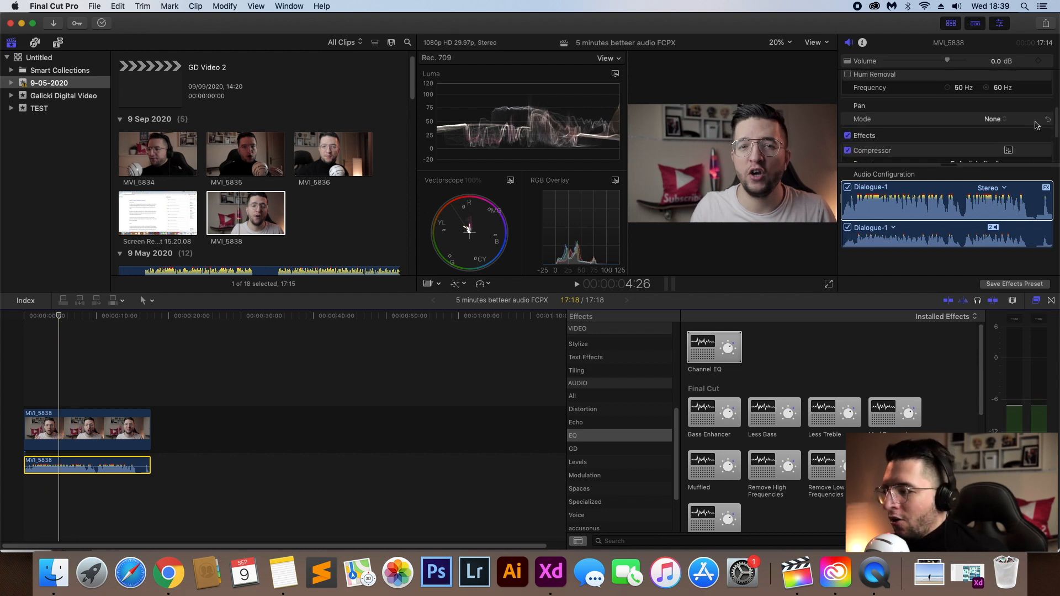
{"action": "left_click", "coordinate": [997, 119]}
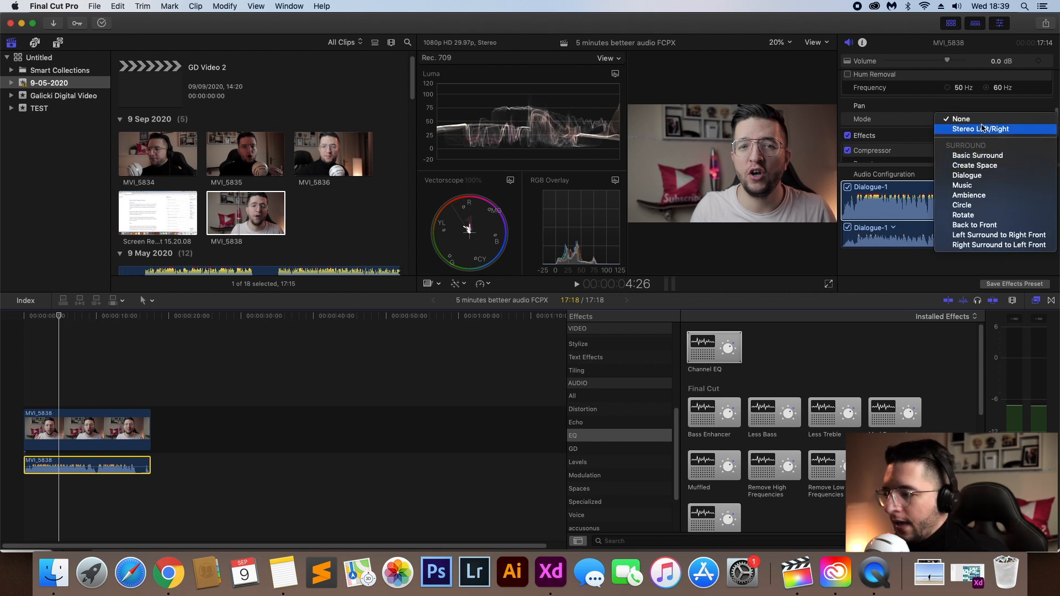
{"action": "left_click", "coordinate": [988, 171]}
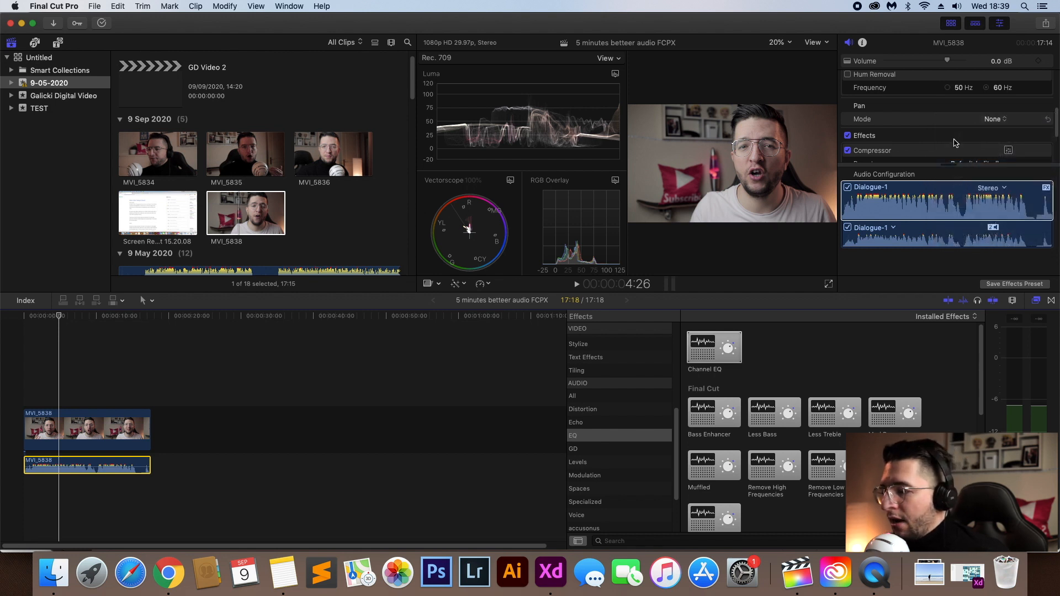
{"action": "left_click_drag", "start_coordinate": [1055, 104], "coordinate": [1055, 110]}
{"action": "left_click", "coordinate": [988, 116]}
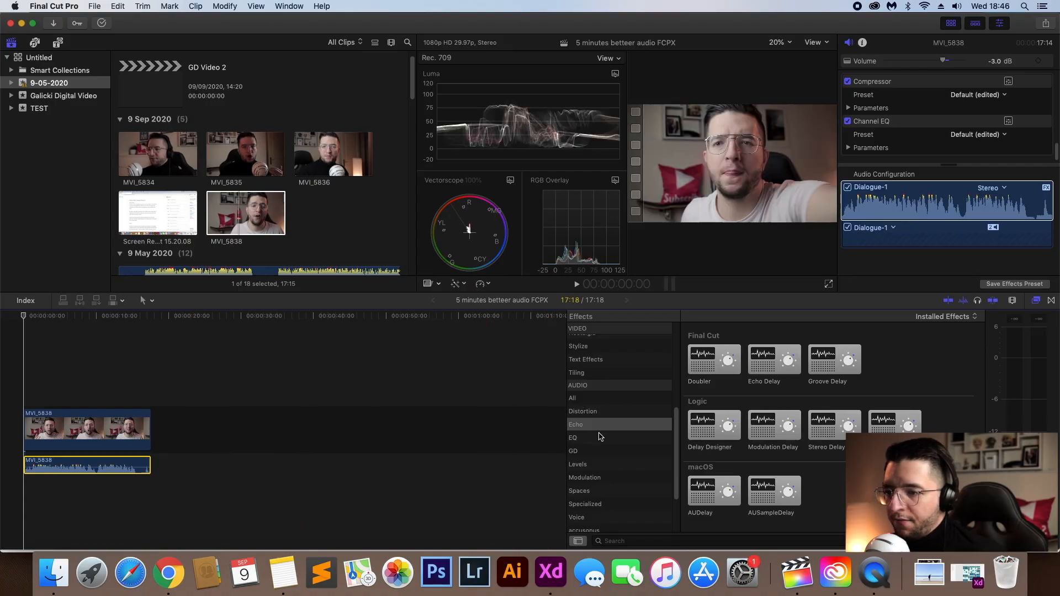
Apply the Logic Limiter from the Levels effects to the MVI_5838 audio clip and open its settings.
{"action": "left_click", "coordinate": [590, 464]}
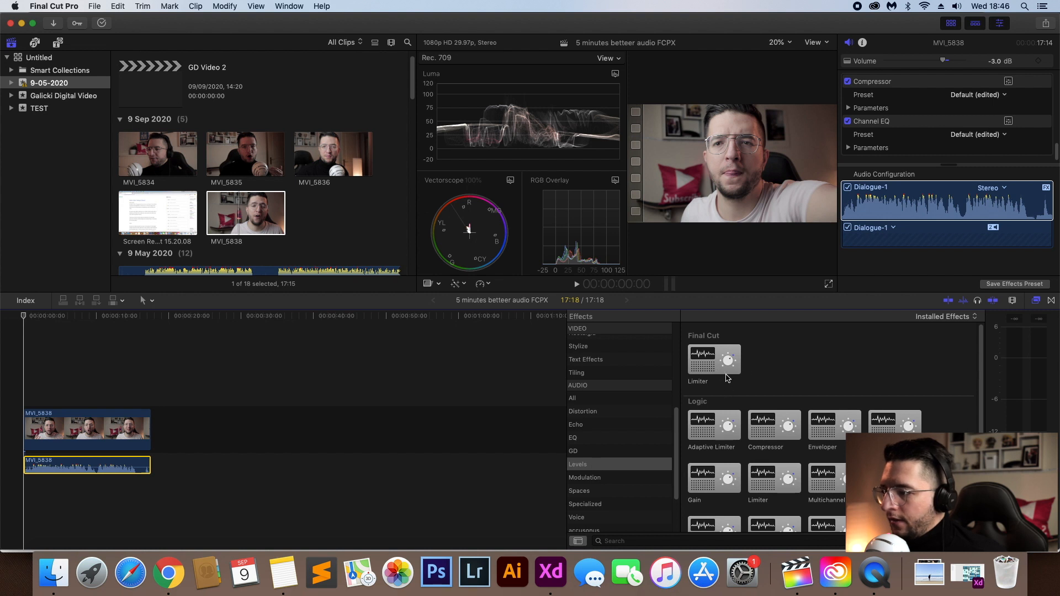
{"action": "left_click_drag", "start_coordinate": [765, 496], "coordinate": [122, 467]}
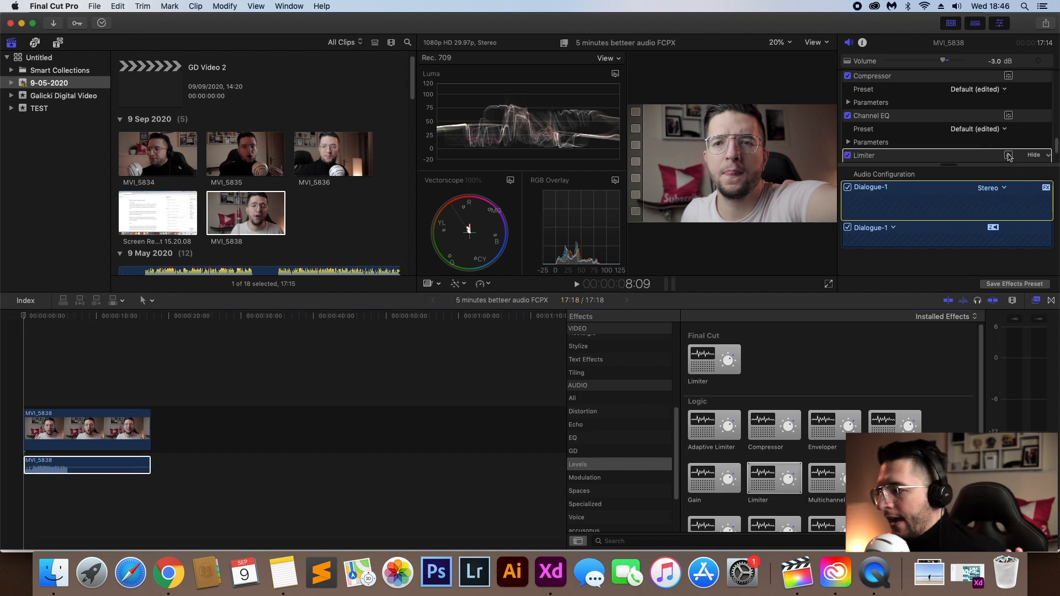
{"action": "left_click", "coordinate": [1008, 156]}
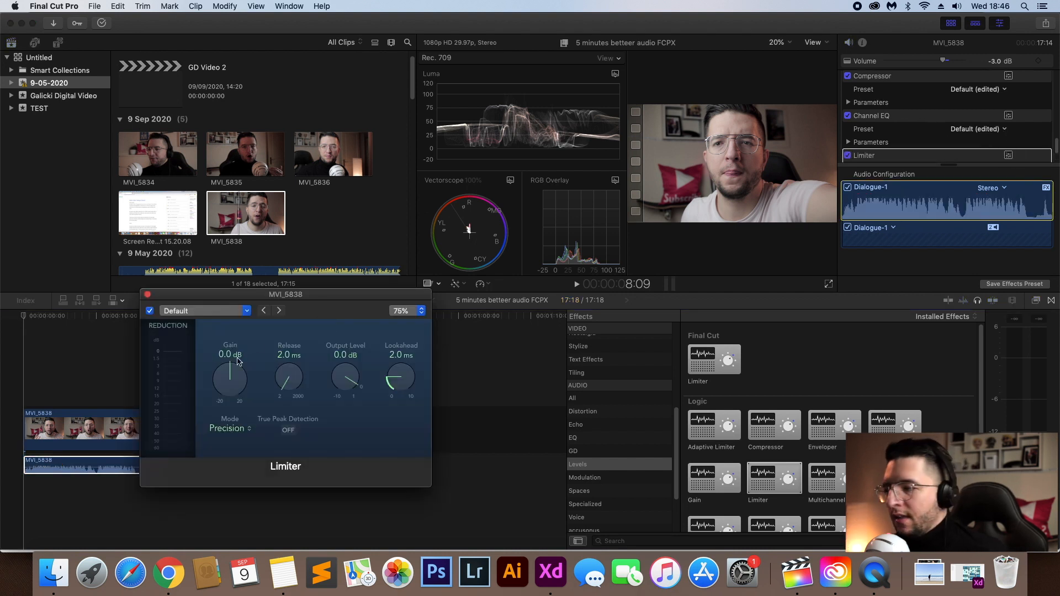
{"action": "left_click_drag", "start_coordinate": [296, 297], "coordinate": [369, 298]}
Set the Limiter's gain to -2.0 dB, trying different gain values while playing the clip.
{"action": "left_click_drag", "start_coordinate": [306, 382], "coordinate": [307, 391]}
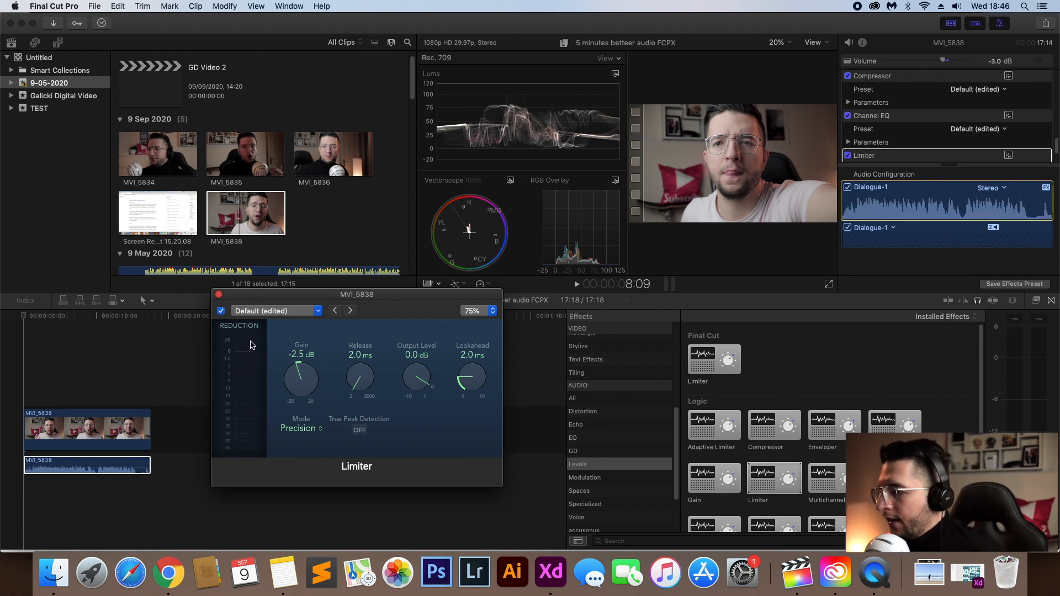
{"action": "left_click_drag", "start_coordinate": [303, 379], "coordinate": [309, 373]}
{"action": "key", "text": "space"}
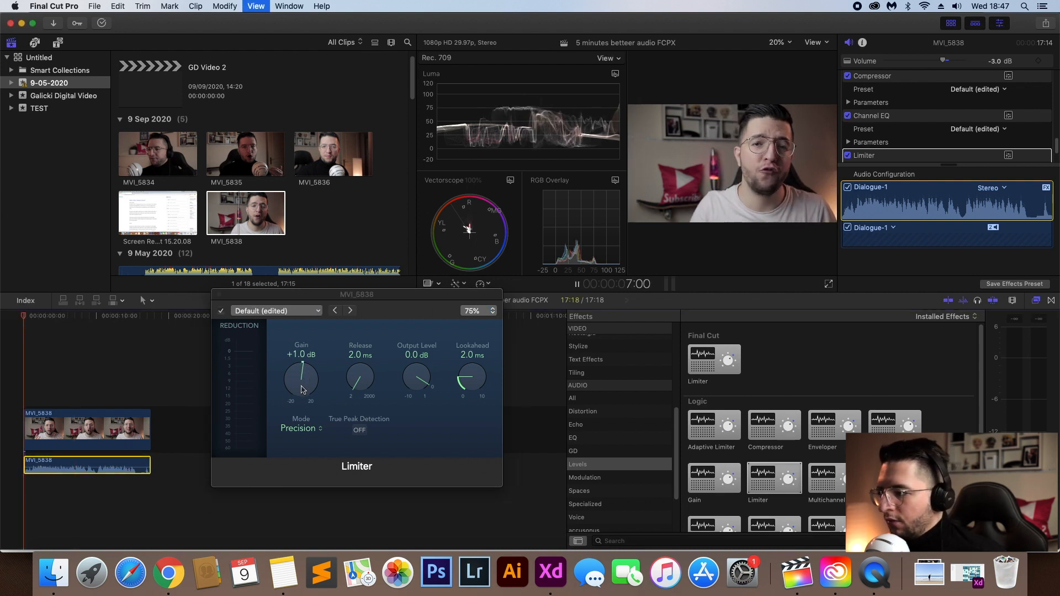
{"action": "left_click_drag", "start_coordinate": [294, 392], "coordinate": [303, 391]}
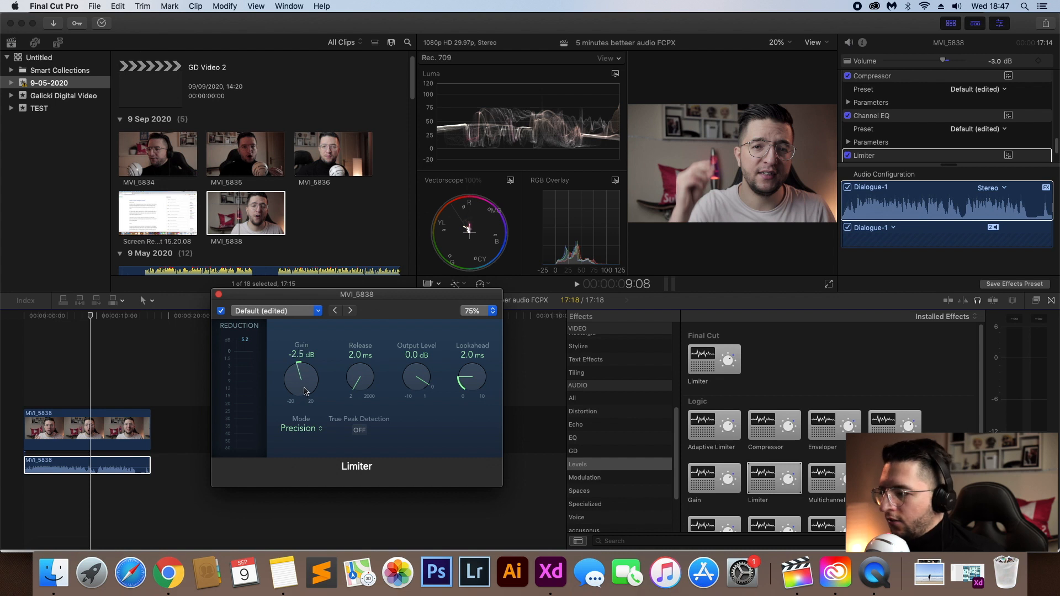
Lower the audio clip's volume to -3.6 dB.
{"action": "left_click", "coordinate": [1055, 146]}
{"action": "left_click_drag", "start_coordinate": [1056, 143], "coordinate": [1052, 75]}
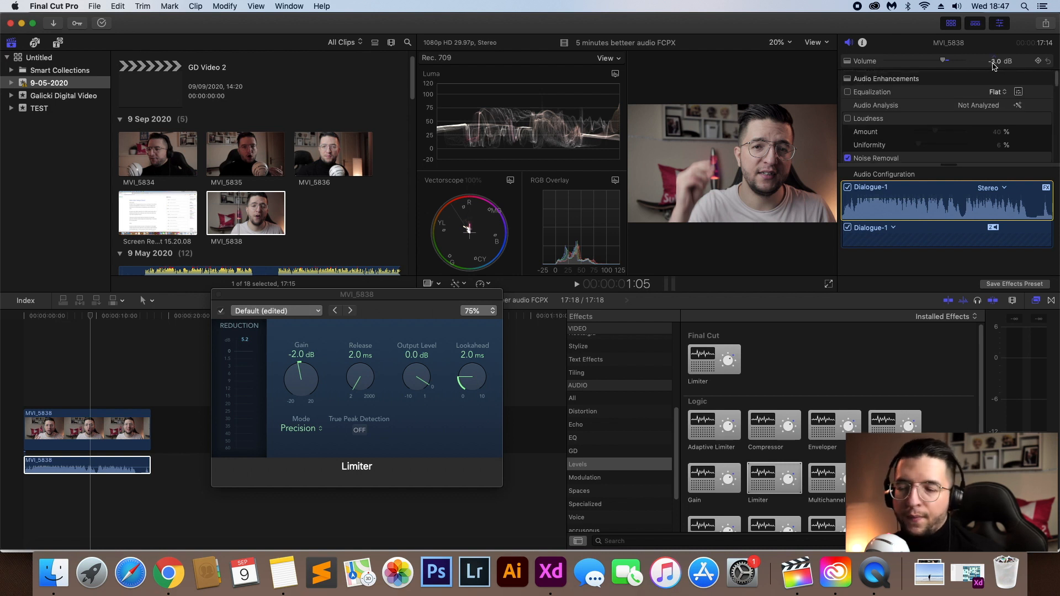
{"action": "left_click_drag", "start_coordinate": [947, 62], "coordinate": [941, 65]}
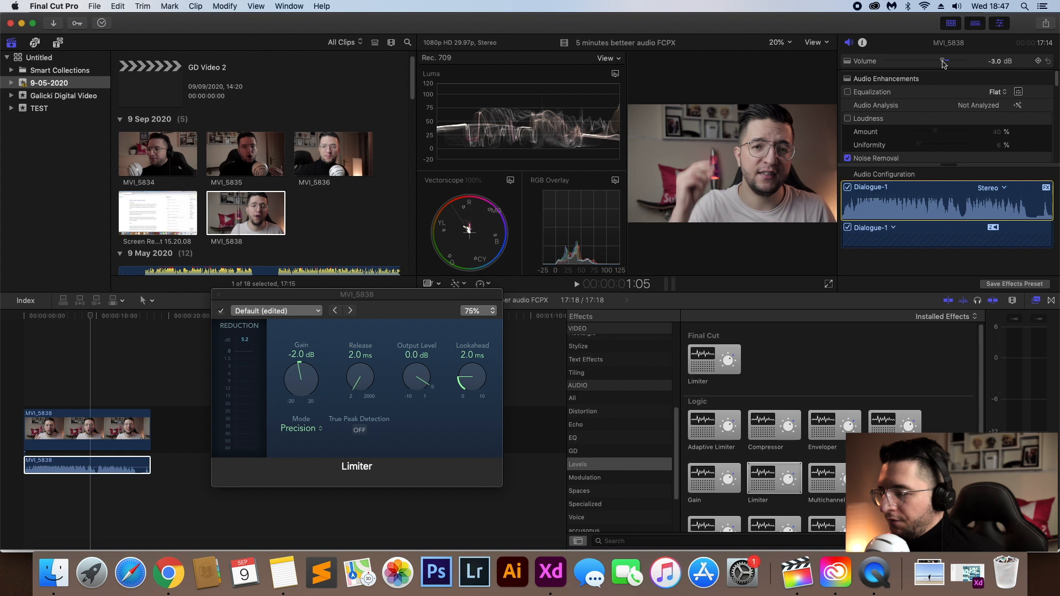
{"action": "left_click_drag", "start_coordinate": [943, 64], "coordinate": [943, 66]}
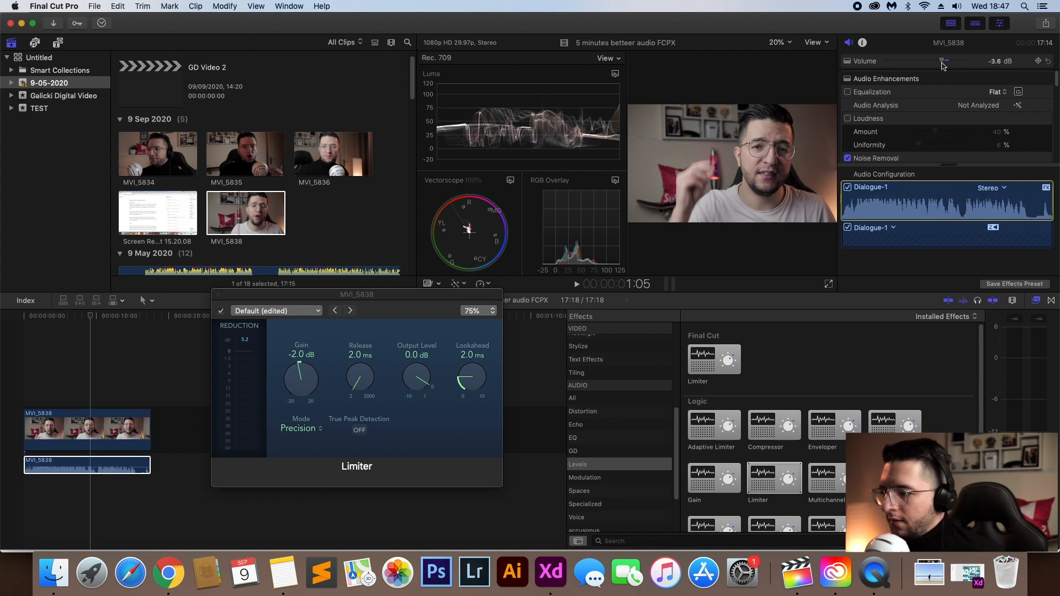